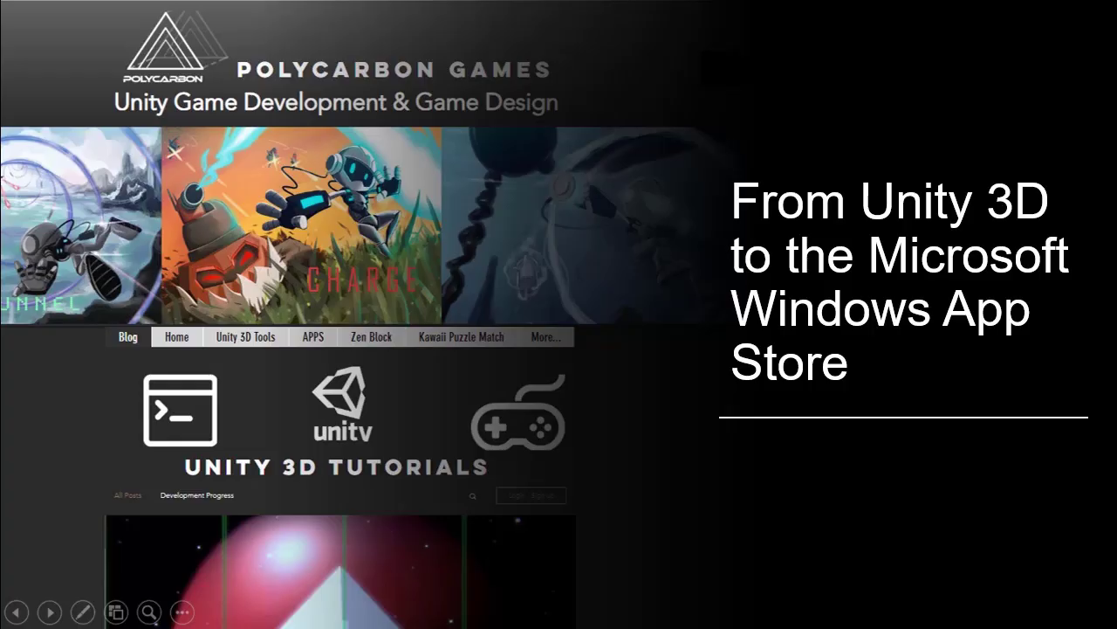
Advance the slideshow to the 'Set up your environment' slide.
{"action": "key", "text": "Right"}
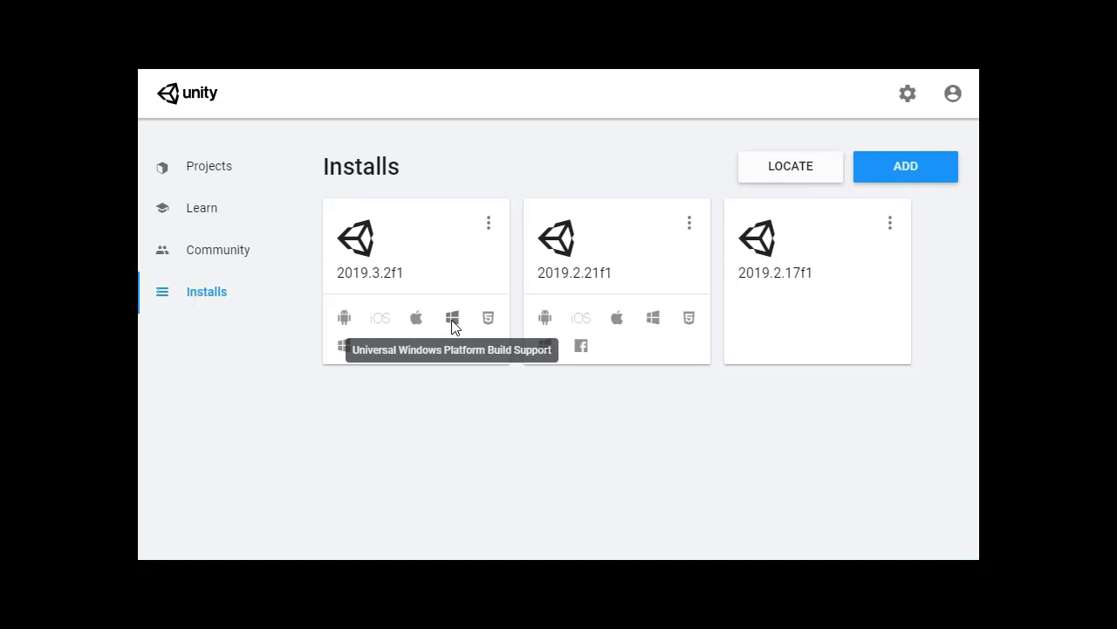
Add Unity 2019.3.7f1 in Unity Hub and scroll to its Universal Windows Platform Build Support module.
{"action": "left_click", "coordinate": [208, 295]}
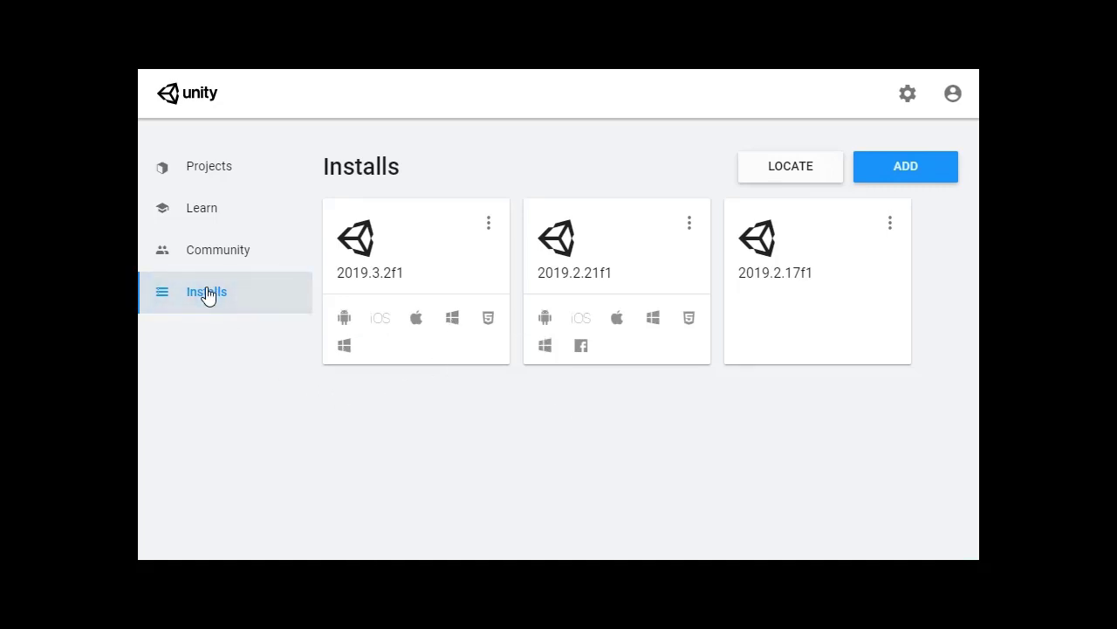
{"action": "left_click", "coordinate": [912, 177]}
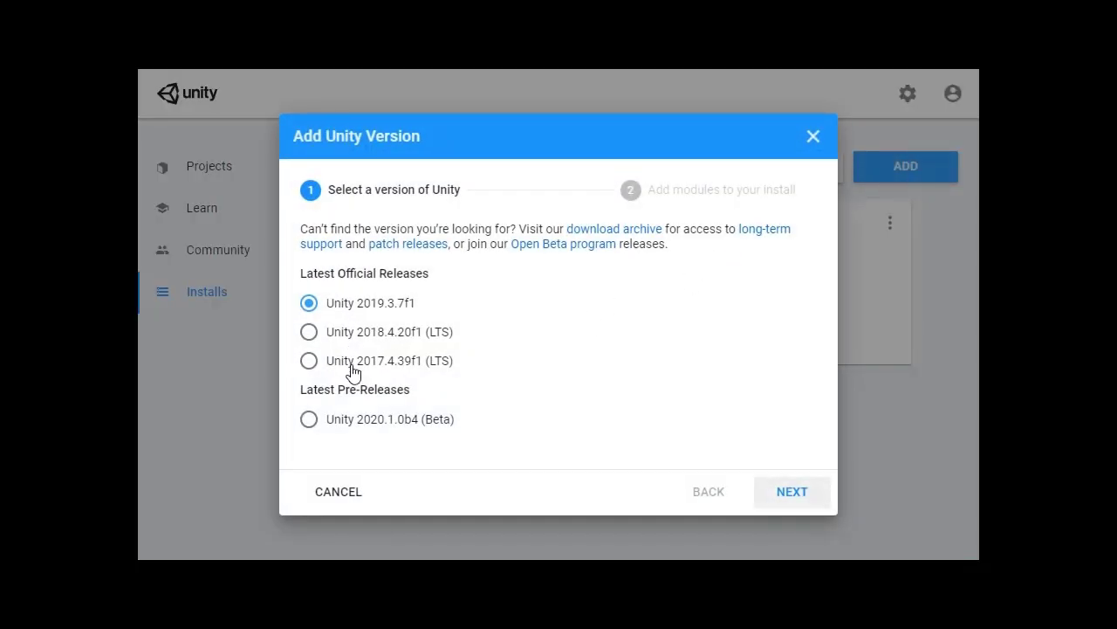
{"action": "left_click", "coordinate": [799, 500]}
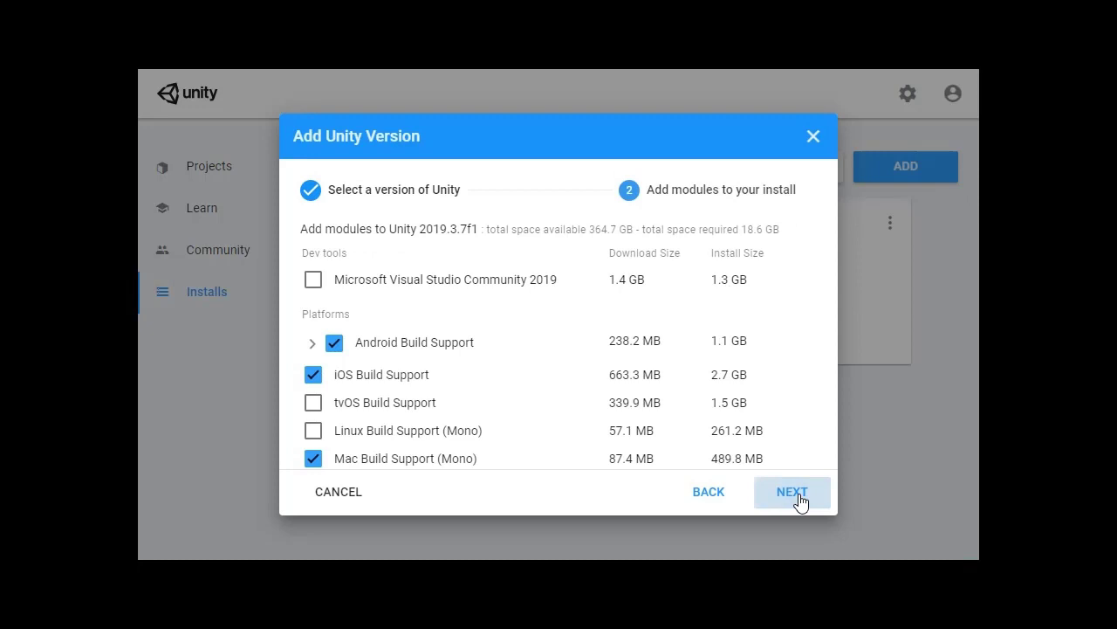
{"action": "scroll", "coordinate": [515, 362], "scroll_direction": "down", "scroll_amount": 2}
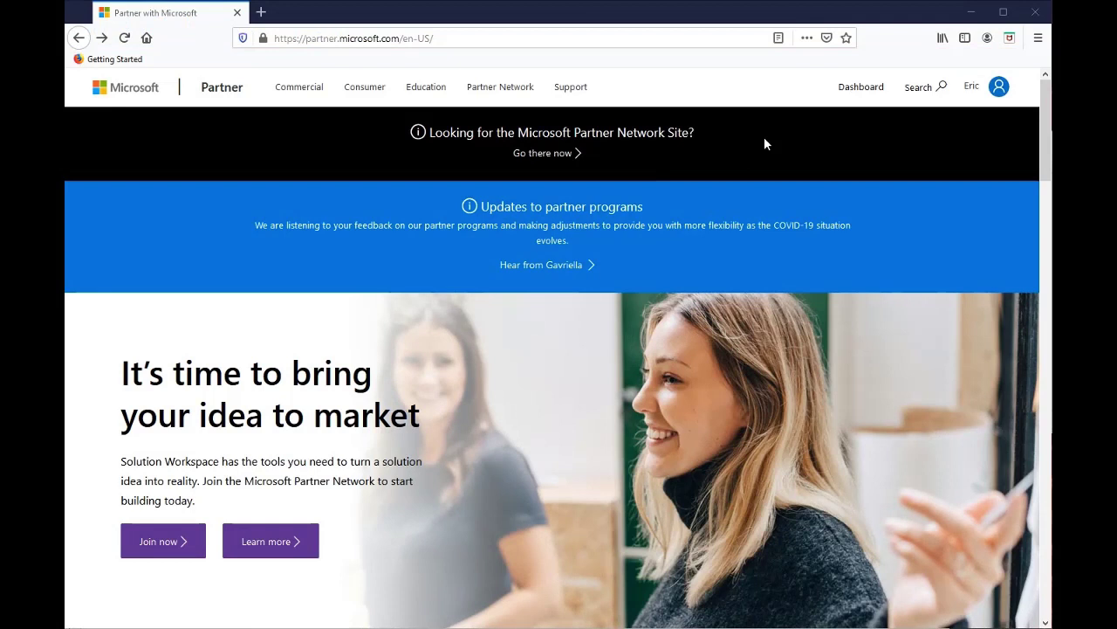
Go to the Partner Center dashboard's Windows & Xbox overview.
{"action": "left_click", "coordinate": [840, 91]}
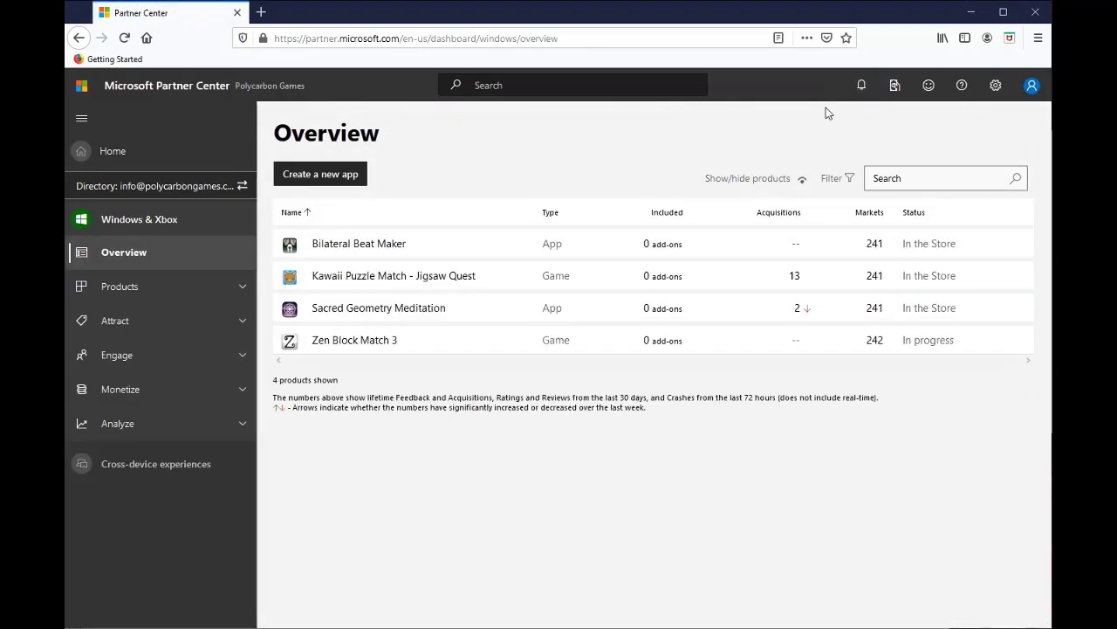
Reserve the app name 'name of new app here uniquname' and start Submission 1.
{"action": "left_click", "coordinate": [297, 174]}
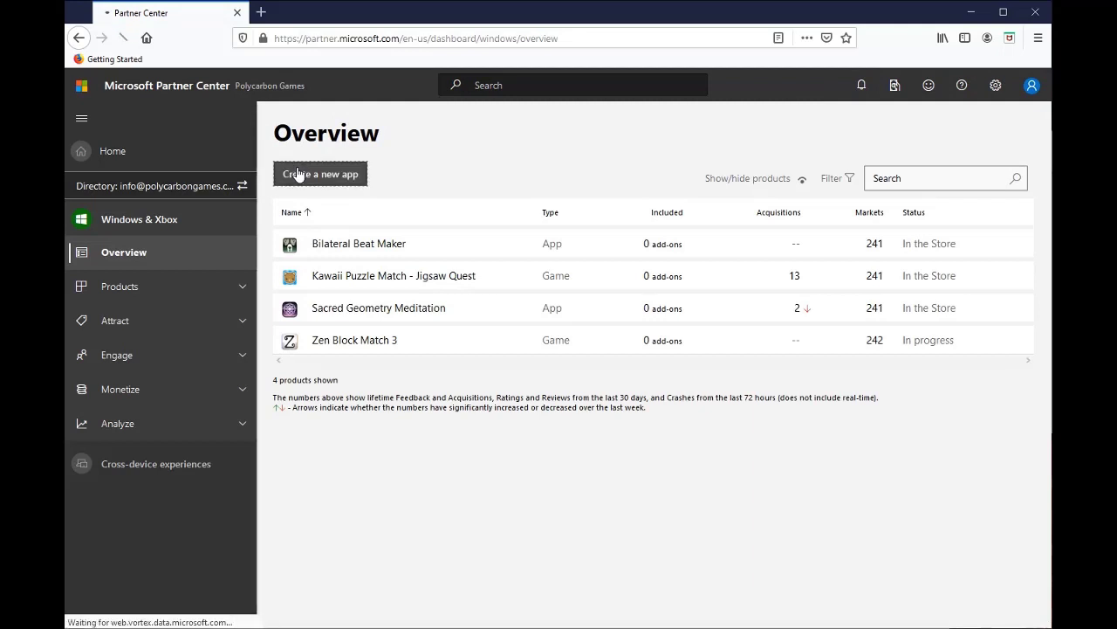
{"action": "left_click", "coordinate": [172, 206]}
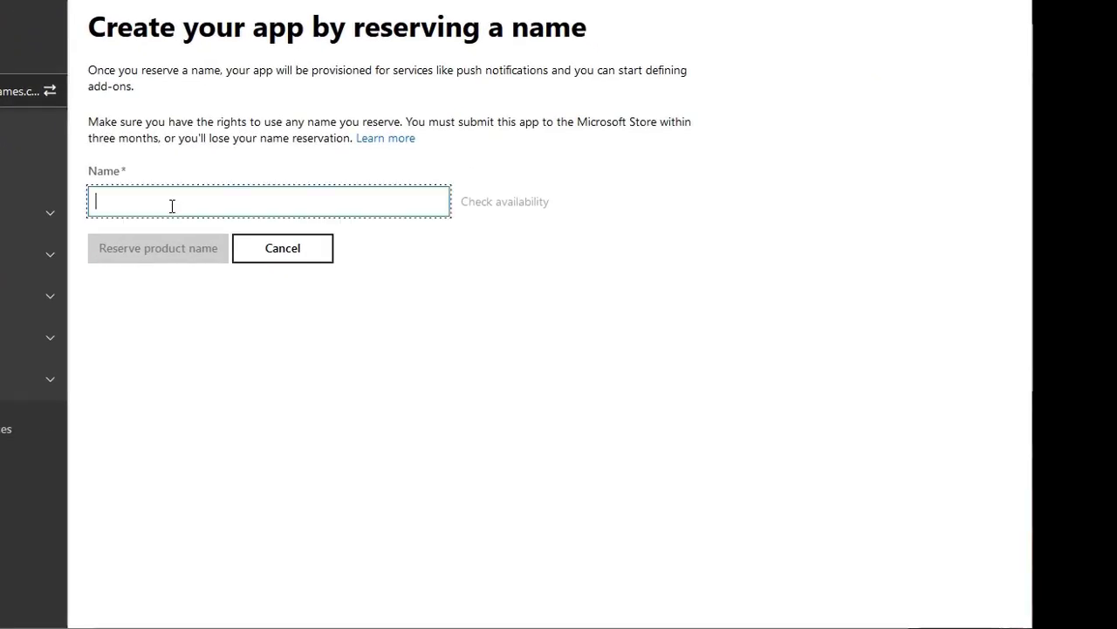
{"action": "type", "text": "new"}
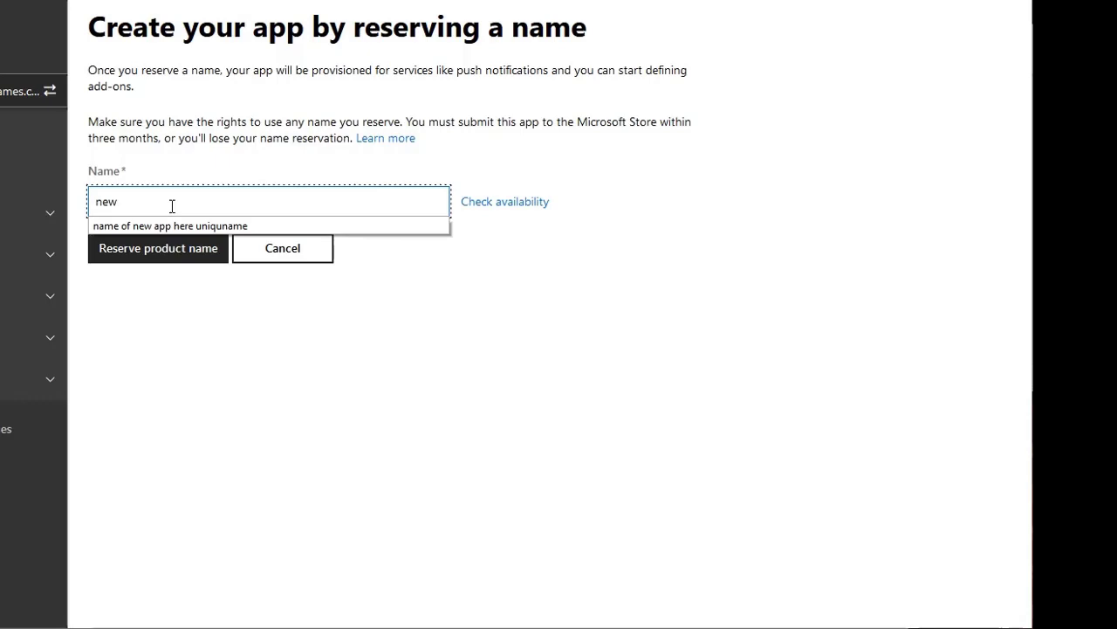
{"action": "key", "text": "Down"}
{"action": "key", "text": "Tab"}
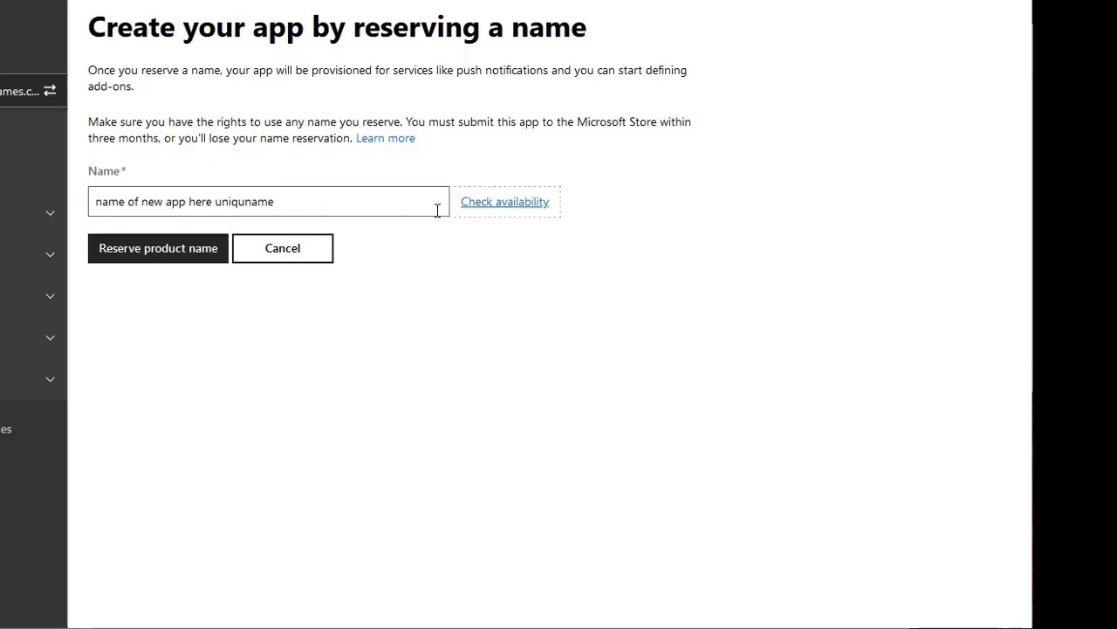
{"action": "left_click", "coordinate": [476, 210]}
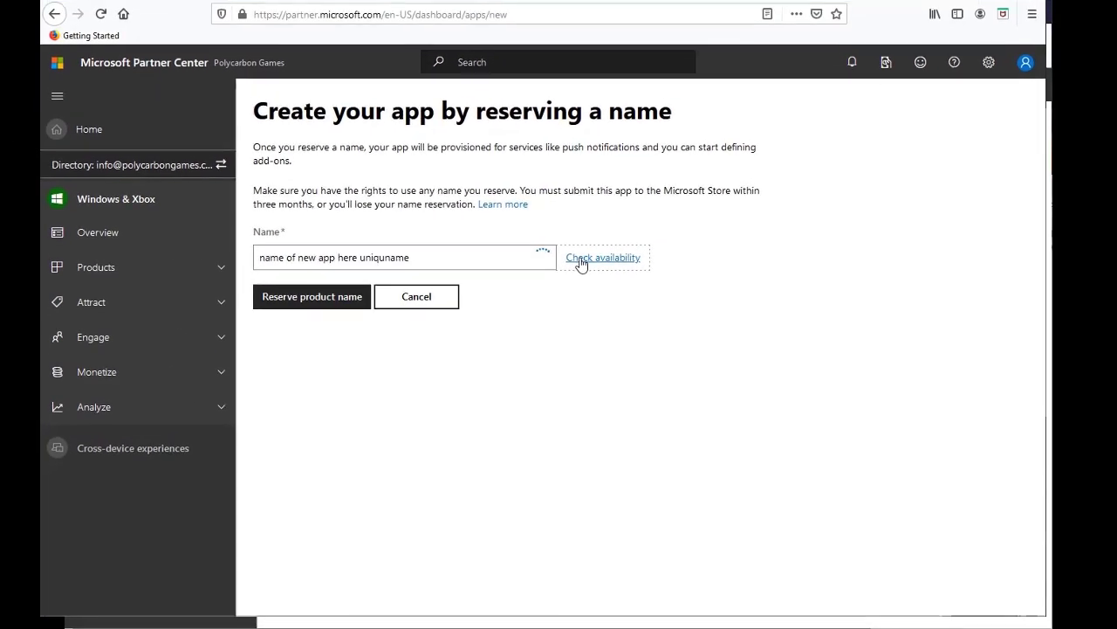
{"action": "left_click", "coordinate": [361, 294]}
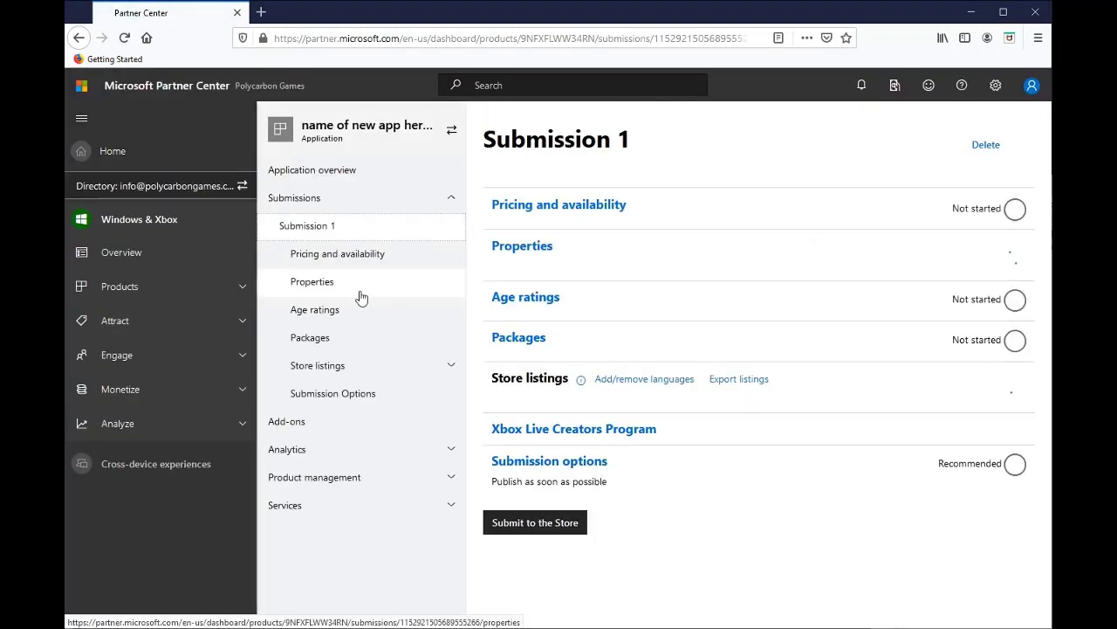
Open Submission 1's Pricing and availability page and scroll through its pricing options.
{"action": "left_click", "coordinate": [528, 215]}
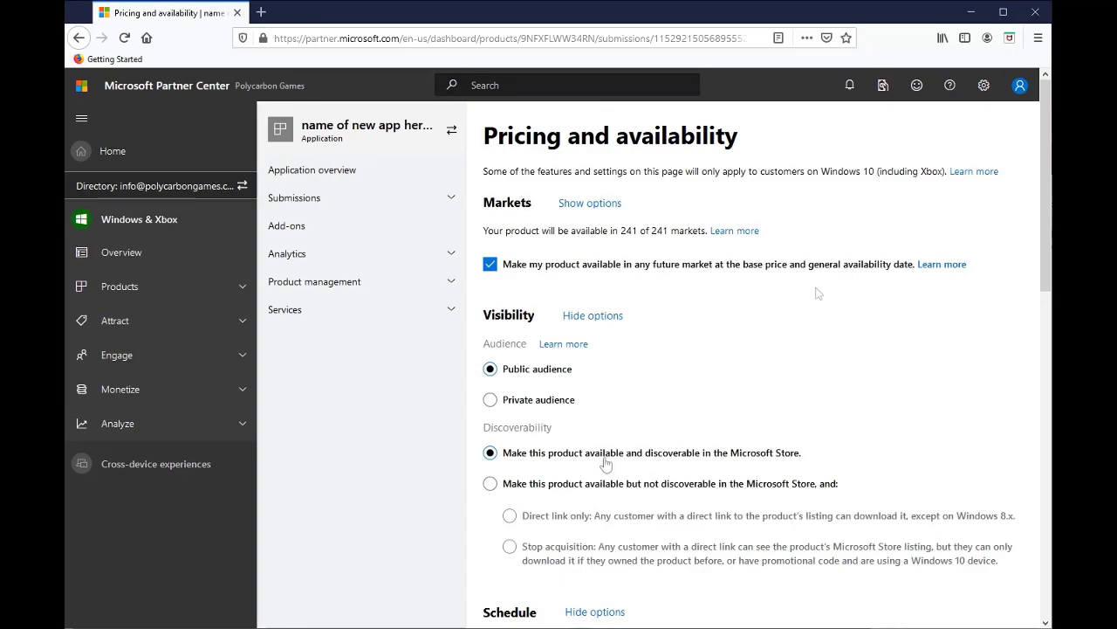
{"action": "scroll", "coordinate": [606, 464], "scroll_direction": "down", "scroll_amount": 2}
{"action": "scroll", "coordinate": [602, 454], "scroll_direction": "down", "scroll_amount": 3}
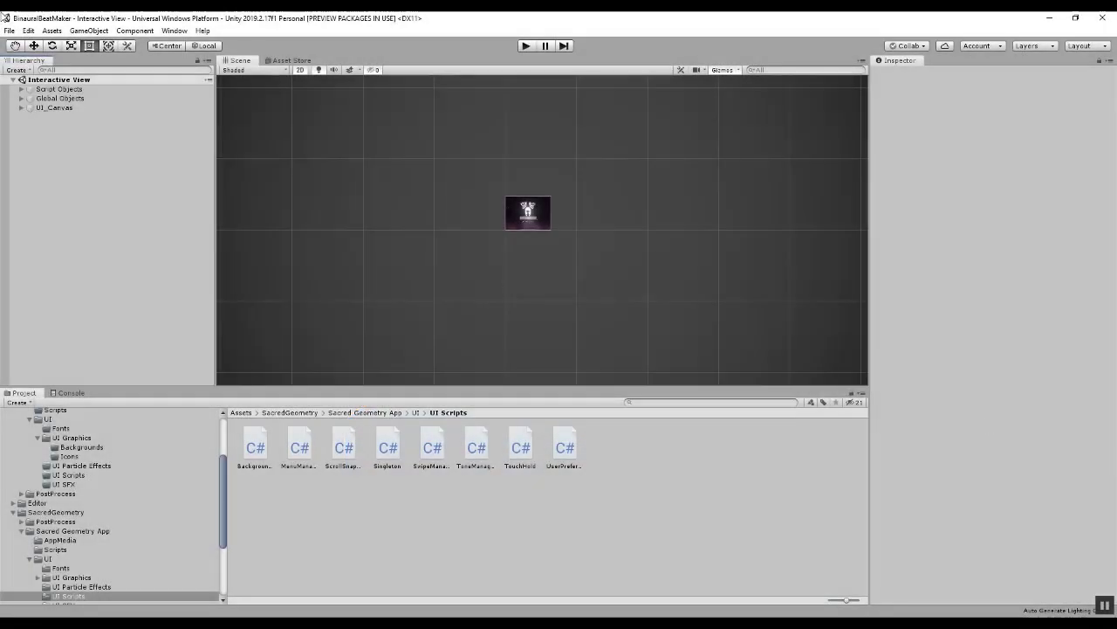
{"action": "left_click", "coordinate": [9, 31]}
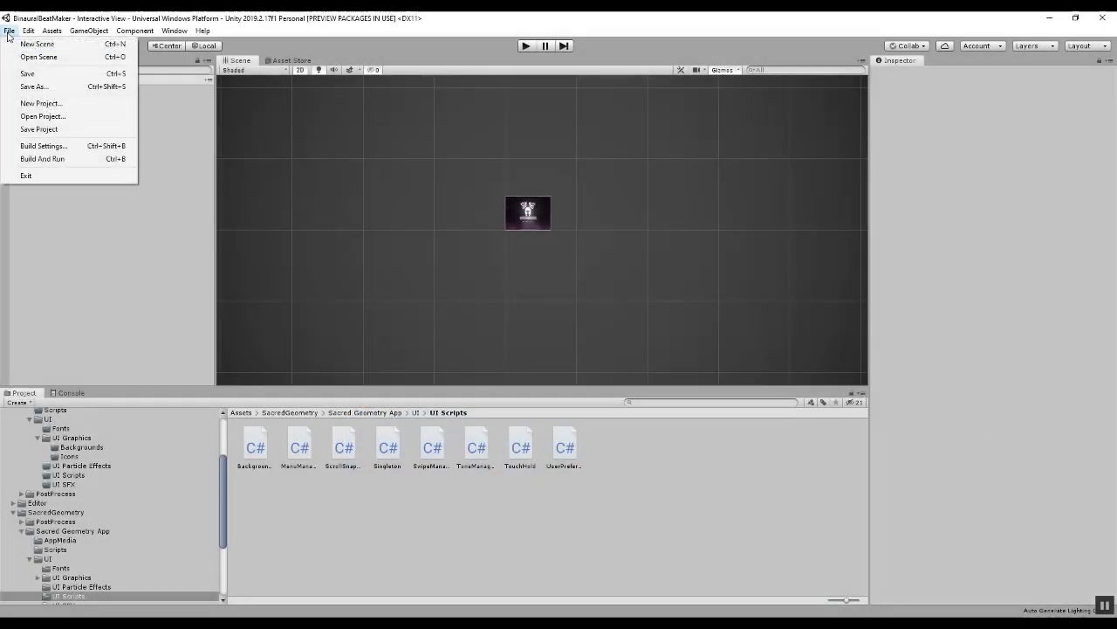
{"action": "left_click", "coordinate": [43, 146]}
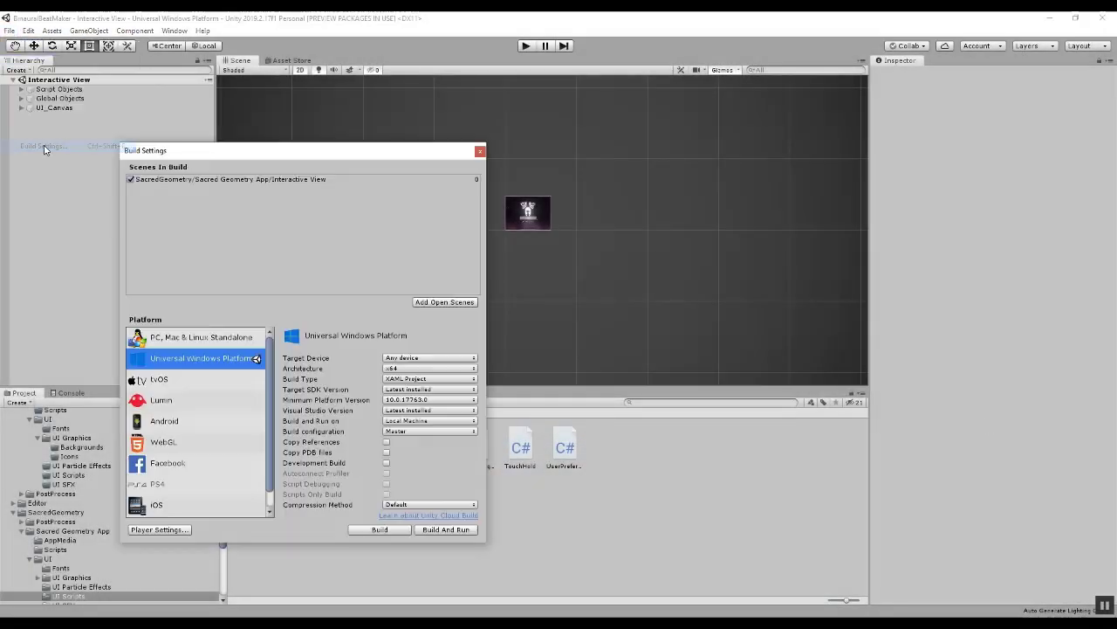
{"action": "left_click", "coordinate": [172, 530]}
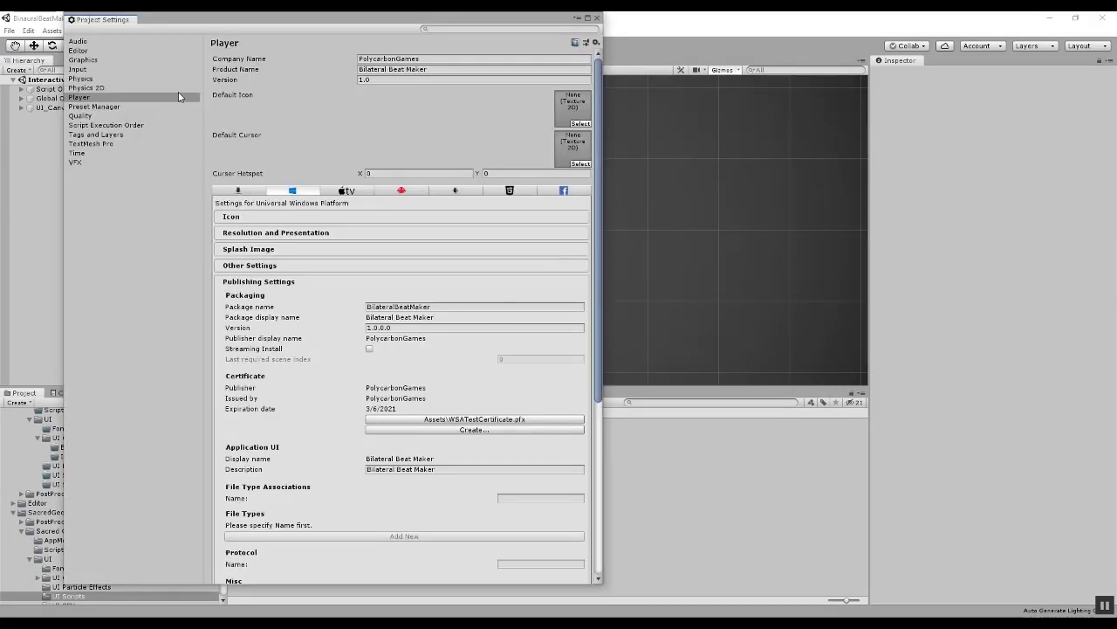
{"action": "left_click", "coordinate": [99, 100]}
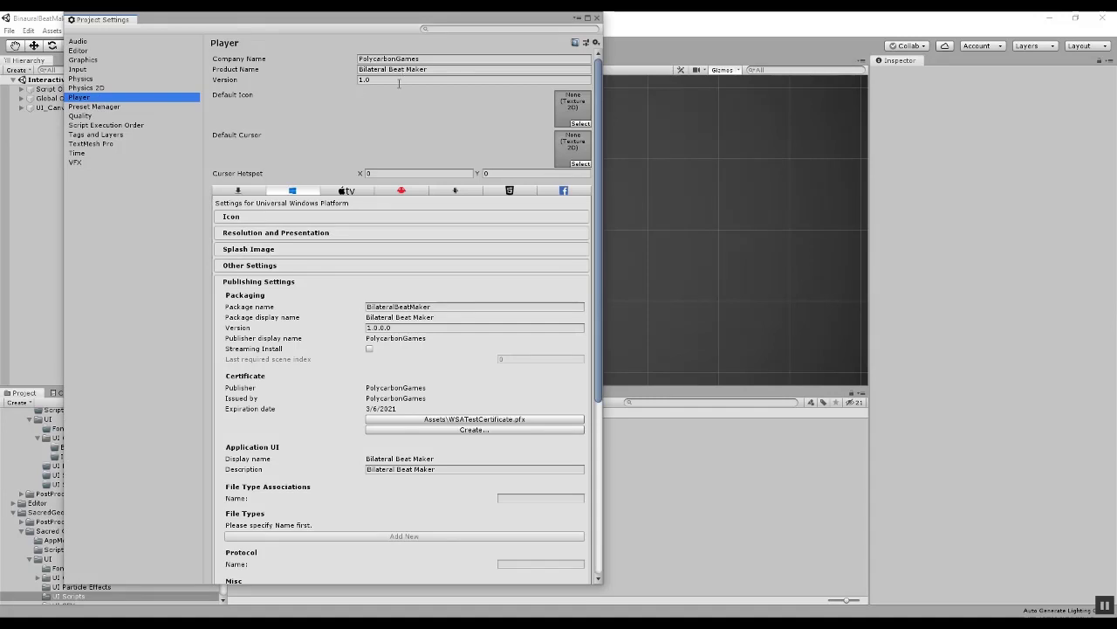
{"action": "left_click", "coordinate": [399, 81]}
{"action": "left_click", "coordinate": [308, 218]}
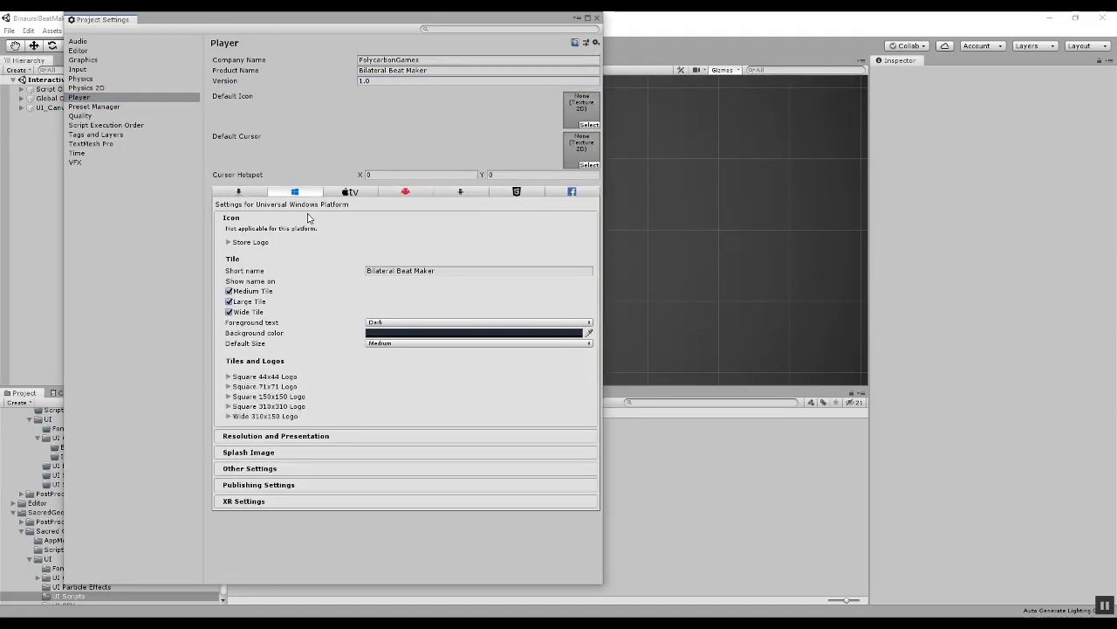
{"action": "left_click", "coordinate": [589, 124]}
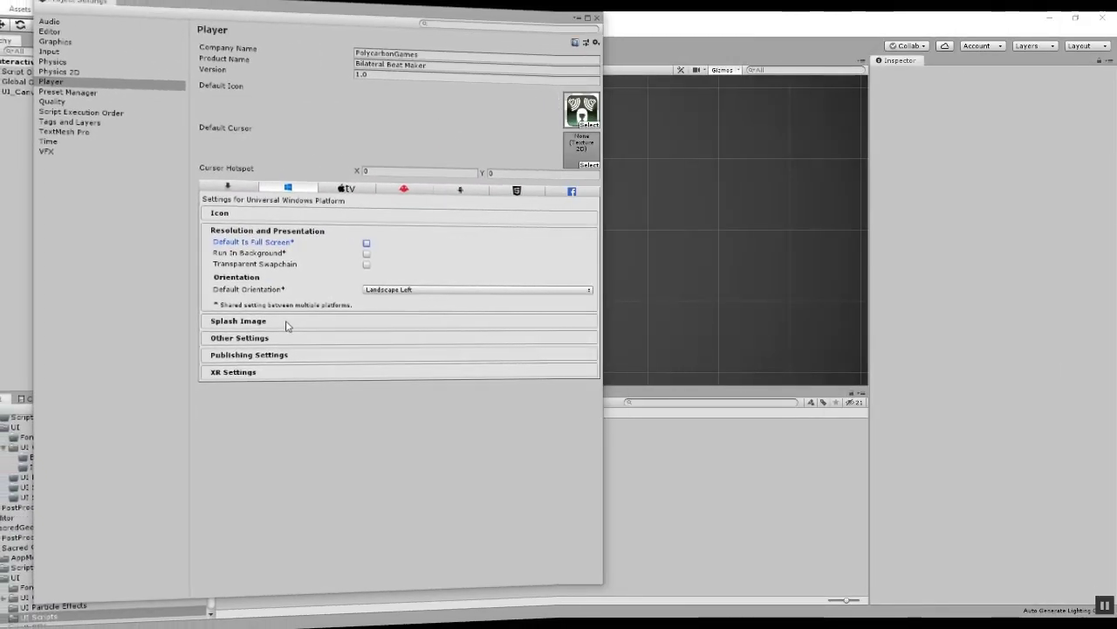
{"action": "left_click", "coordinate": [287, 323]}
{"action": "scroll", "coordinate": [417, 354], "scroll_direction": "down", "scroll_amount": 2}
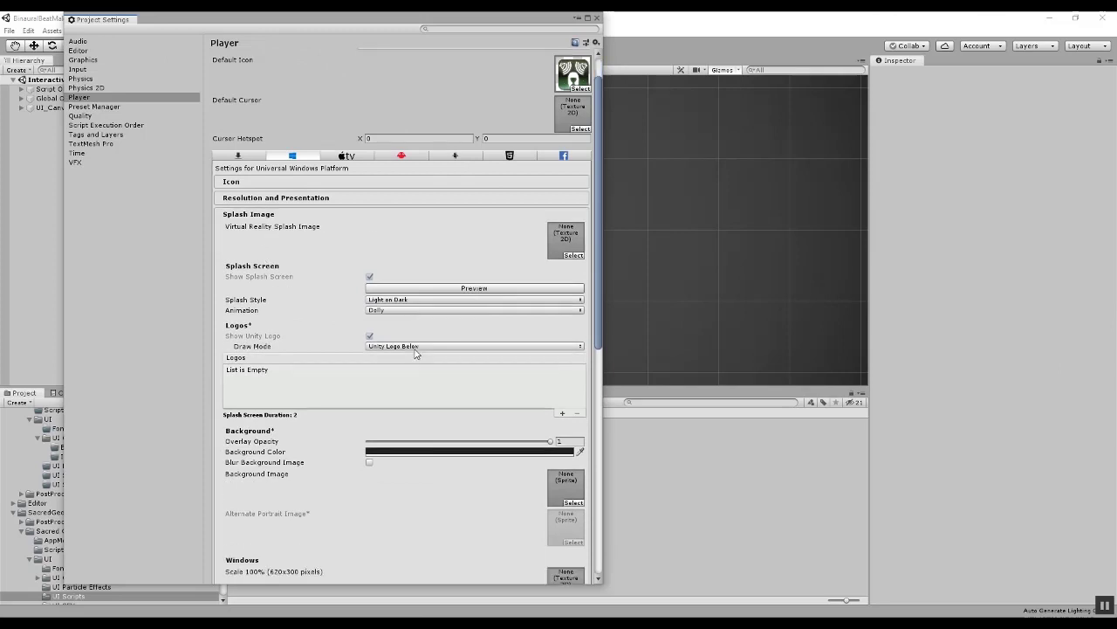
{"action": "scroll", "coordinate": [415, 353], "scroll_direction": "down", "scroll_amount": 2}
{"action": "scroll", "coordinate": [416, 353], "scroll_direction": "down", "scroll_amount": 2}
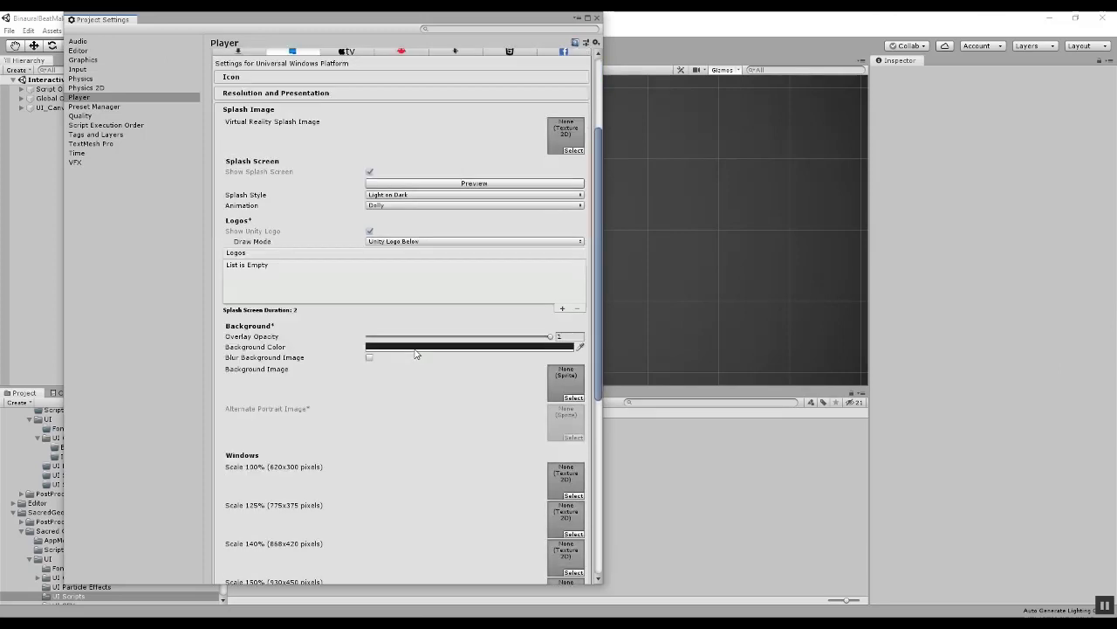
{"action": "scroll", "coordinate": [416, 354], "scroll_direction": "down", "scroll_amount": 1}
{"action": "scroll", "coordinate": [414, 353], "scroll_direction": "down", "scroll_amount": 2}
{"action": "scroll", "coordinate": [451, 413], "scroll_direction": "down", "scroll_amount": 6}
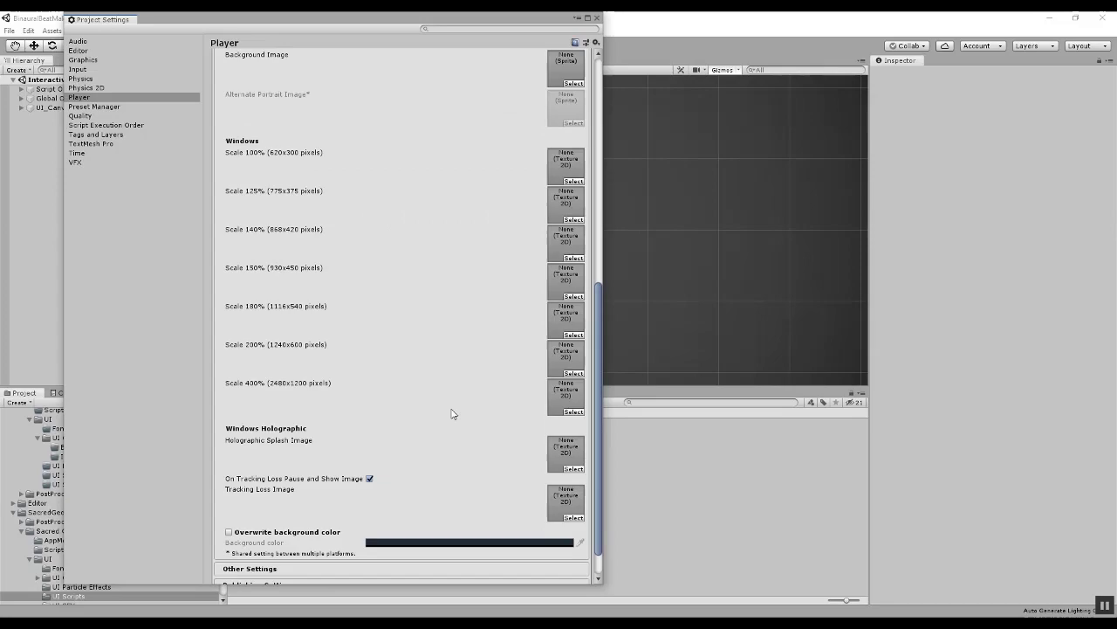
Set the UWP player Color Space to Linear.
{"action": "scroll", "coordinate": [451, 414], "scroll_direction": "down", "scroll_amount": 1}
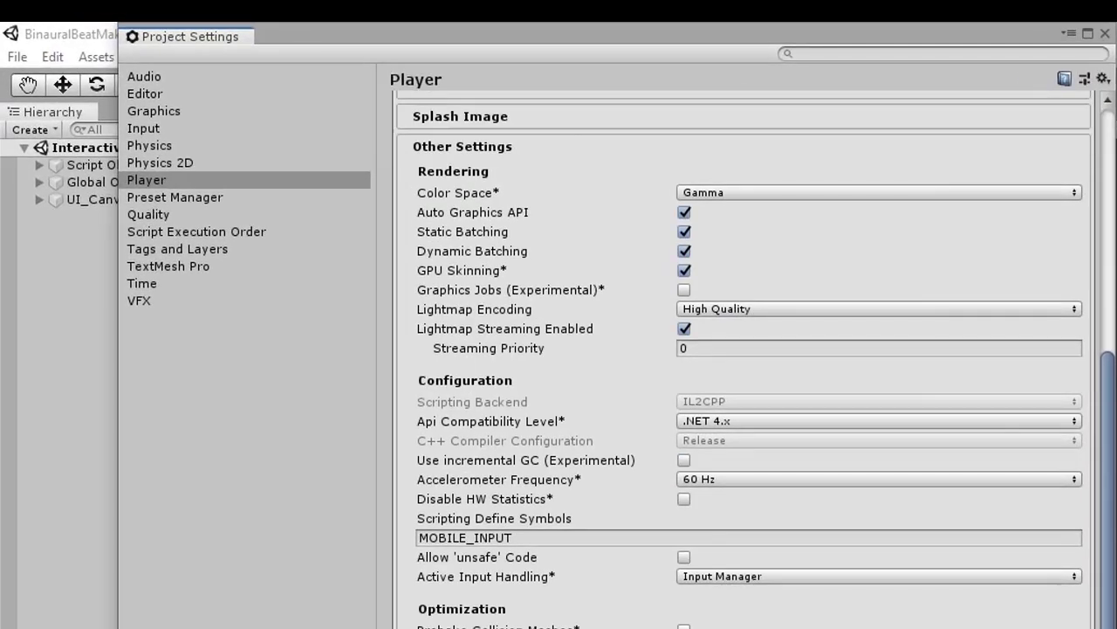
{"action": "left_click", "coordinate": [744, 190]}
{"action": "left_click", "coordinate": [402, 129]}
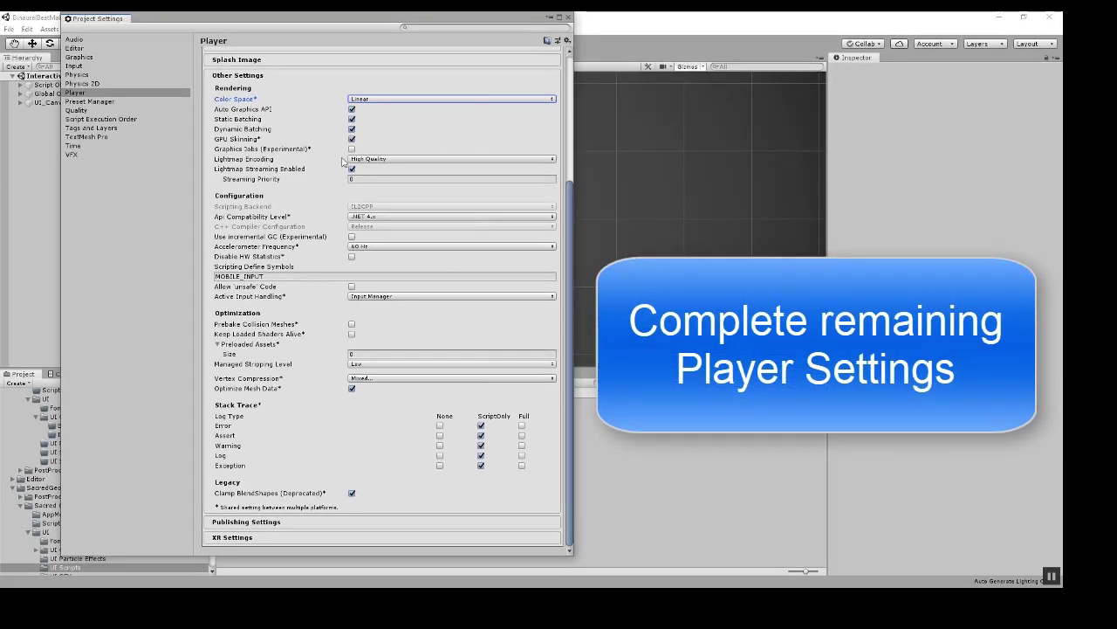
Add Mobile to the supported device families in Publishing Settings.
{"action": "left_click", "coordinate": [284, 528]}
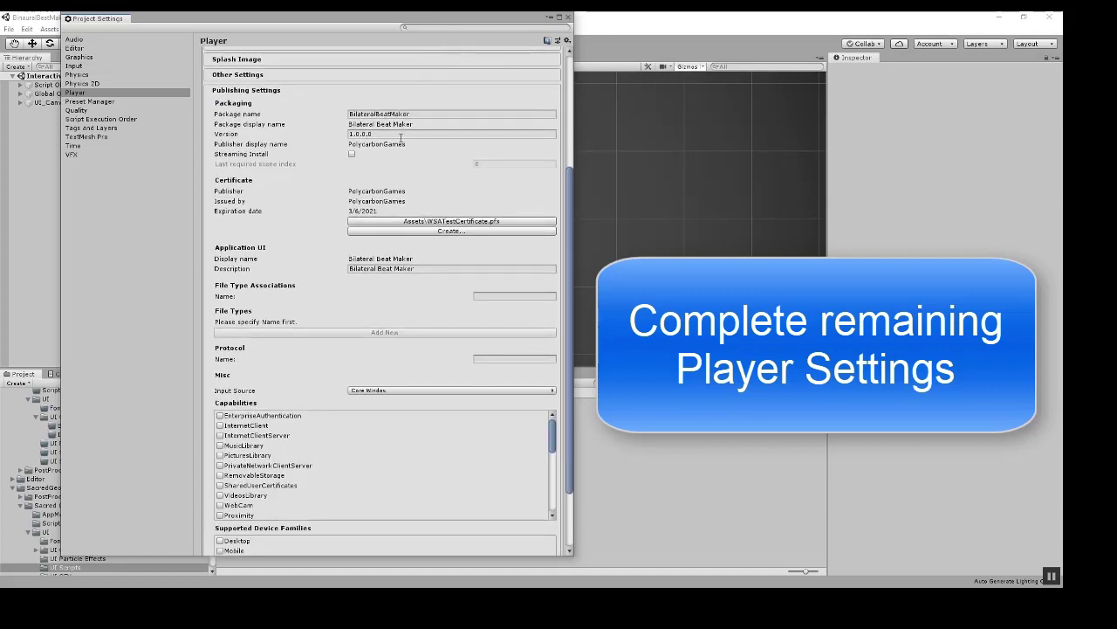
{"action": "scroll", "coordinate": [414, 344], "scroll_direction": "down", "scroll_amount": 1}
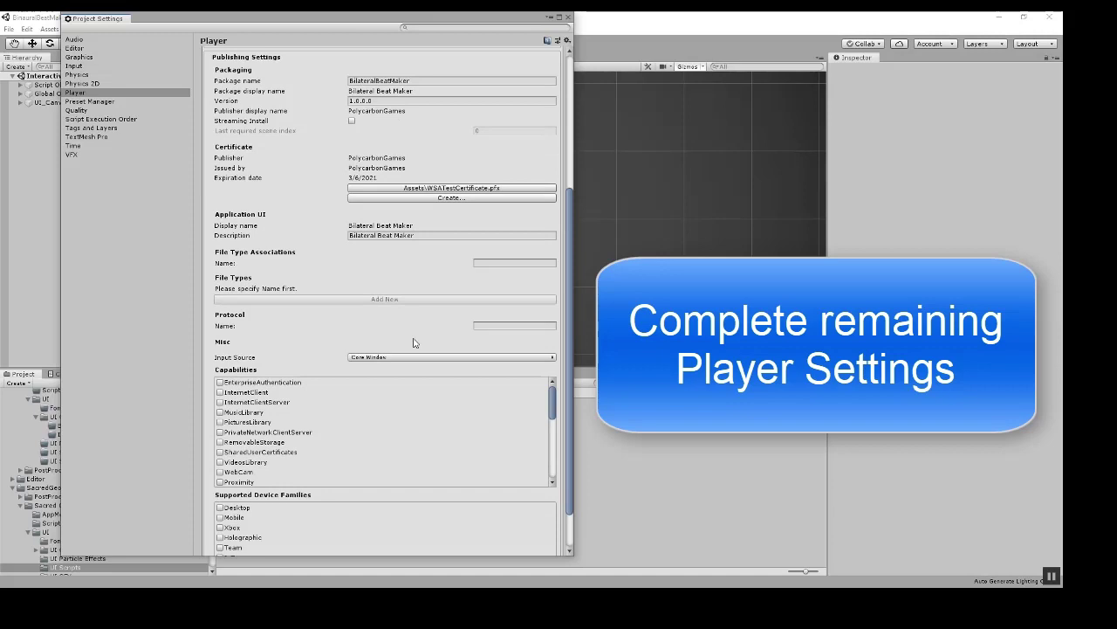
{"action": "scroll", "coordinate": [413, 344], "scroll_direction": "down", "scroll_amount": 2}
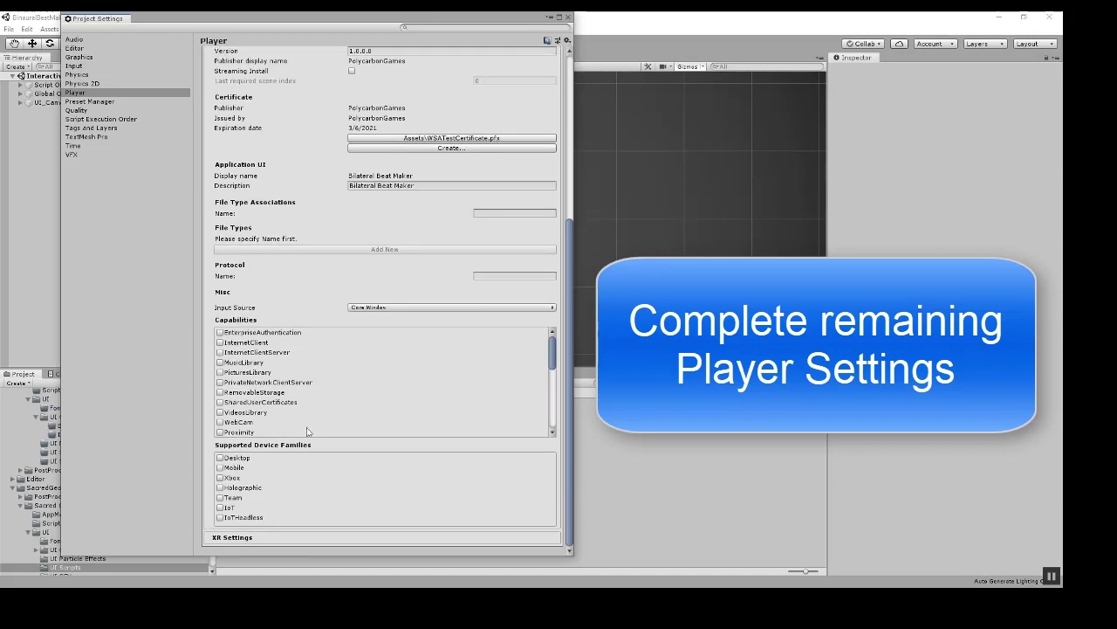
{"action": "left_click", "coordinate": [220, 468]}
{"action": "scroll", "coordinate": [426, 419], "scroll_direction": "down", "scroll_amount": 3}
{"action": "left_click", "coordinate": [291, 539]}
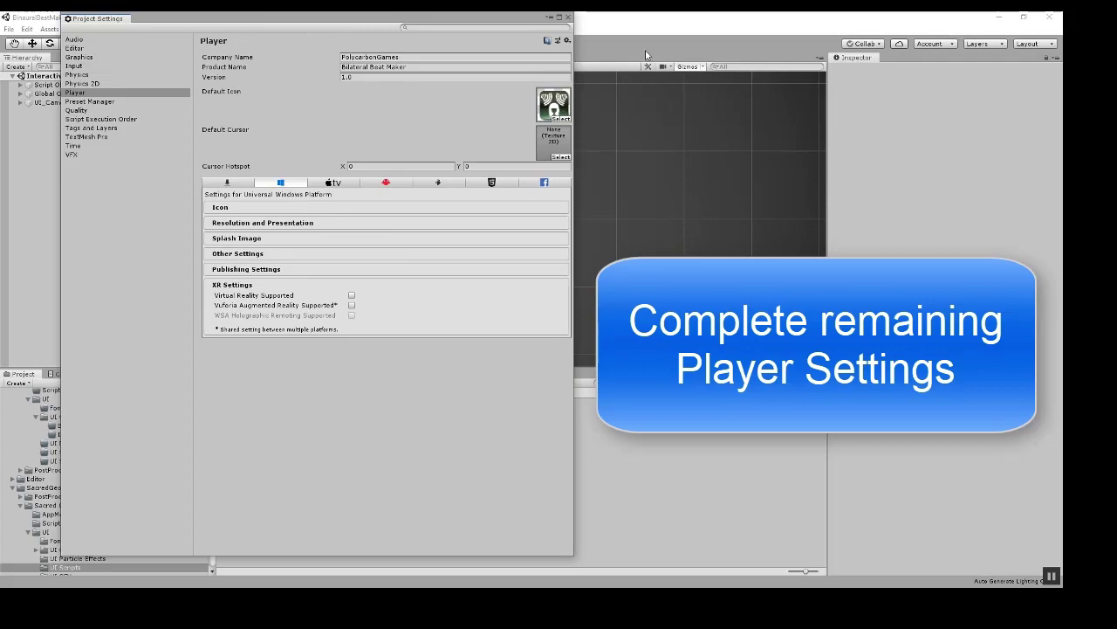
Keep Any device, x64, XAML Project and Master in the UWP Build Settings.
{"action": "left_click", "coordinate": [567, 18]}
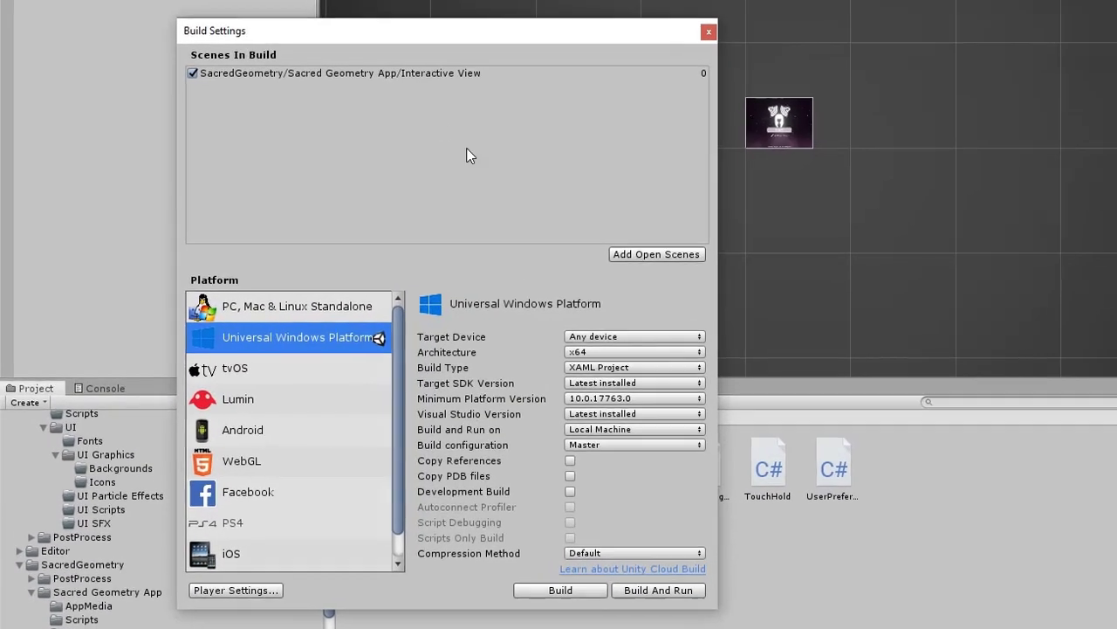
{"action": "left_click", "coordinate": [589, 339]}
{"action": "left_click", "coordinate": [601, 358]}
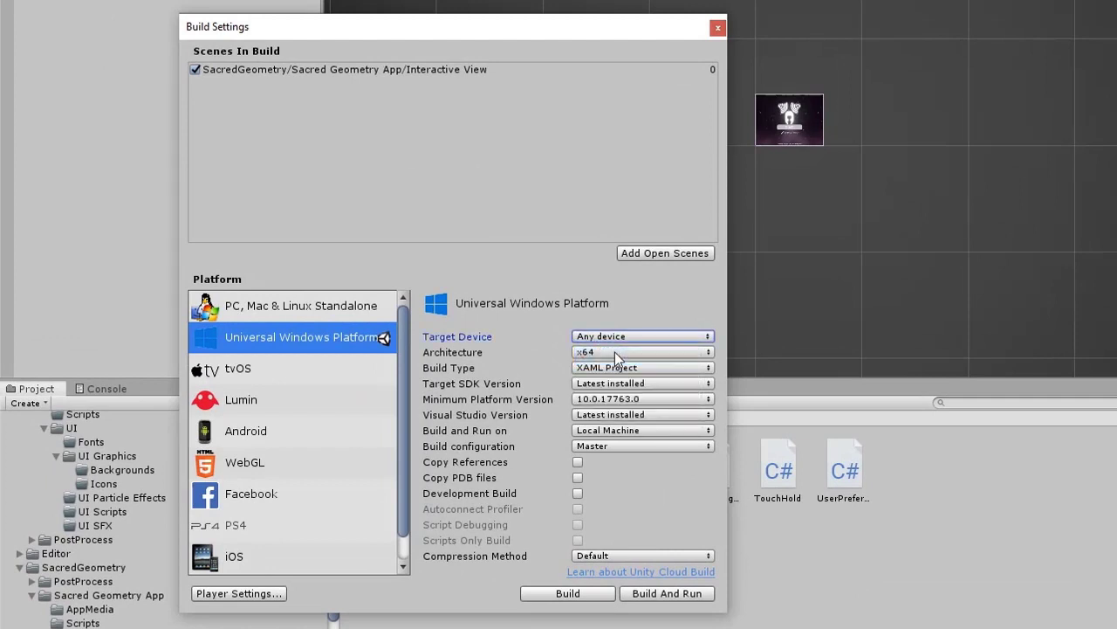
{"action": "left_click", "coordinate": [614, 374]}
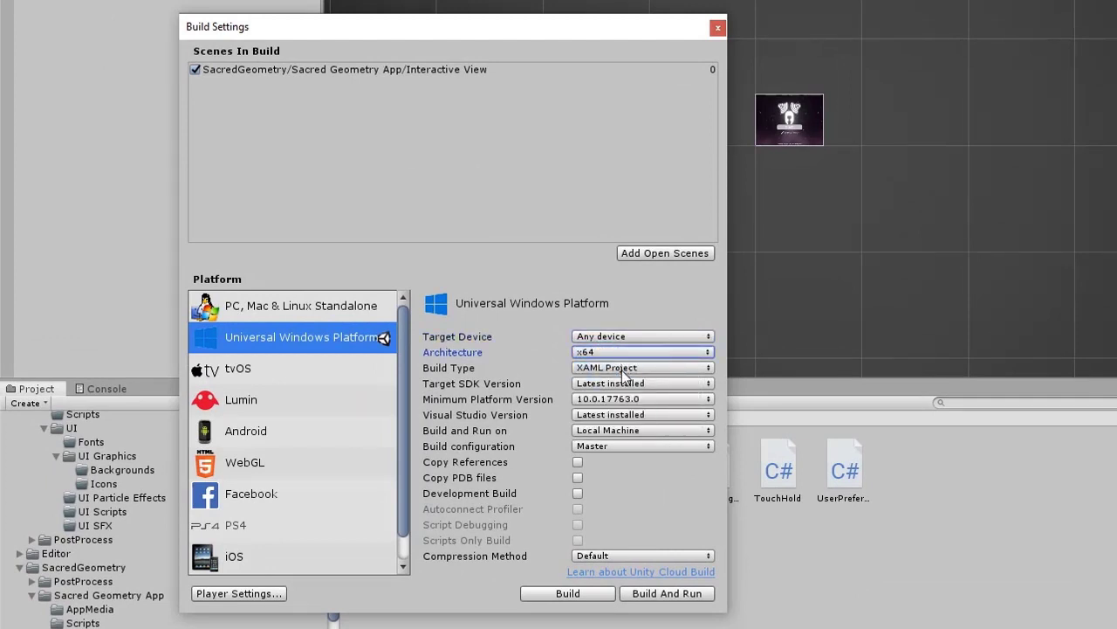
{"action": "left_click", "coordinate": [623, 370]}
{"action": "left_click", "coordinate": [631, 387]}
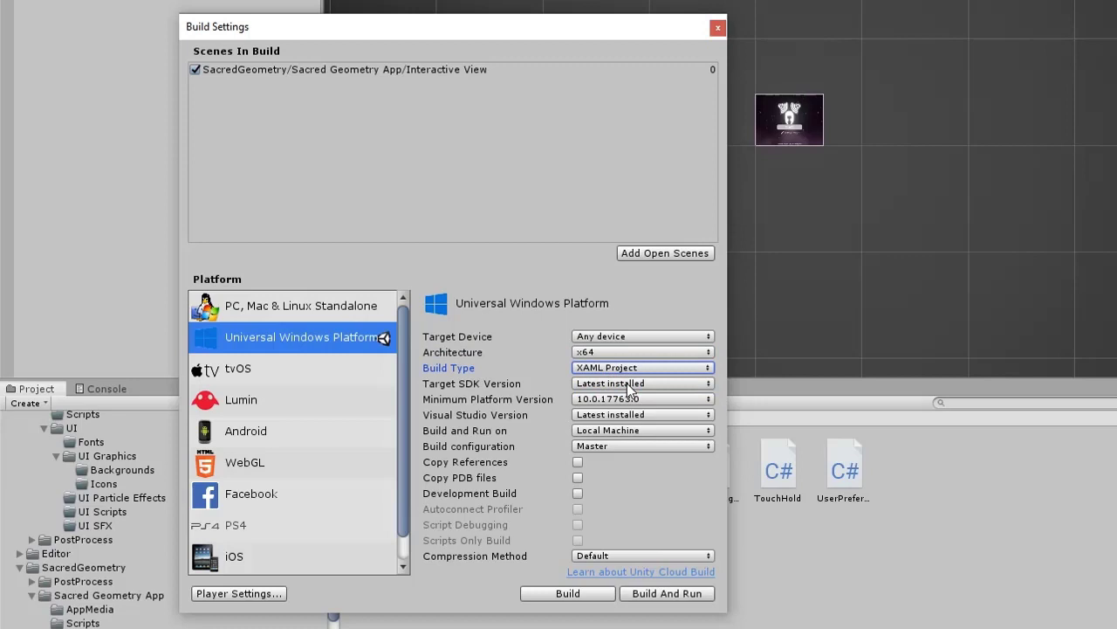
{"action": "left_click", "coordinate": [600, 450]}
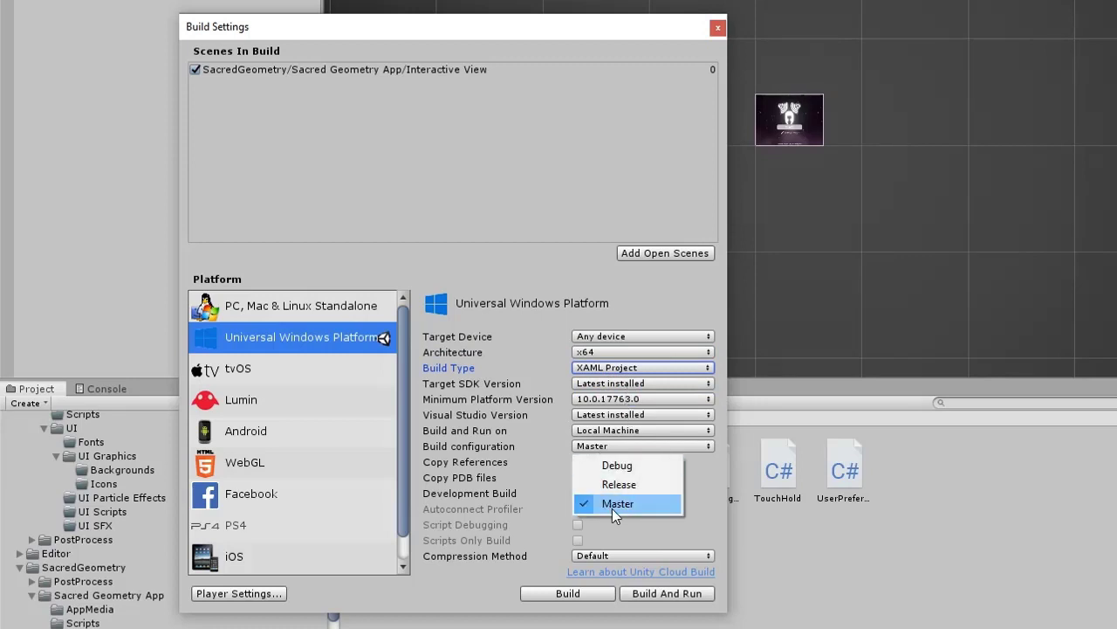
{"action": "left_click", "coordinate": [611, 506]}
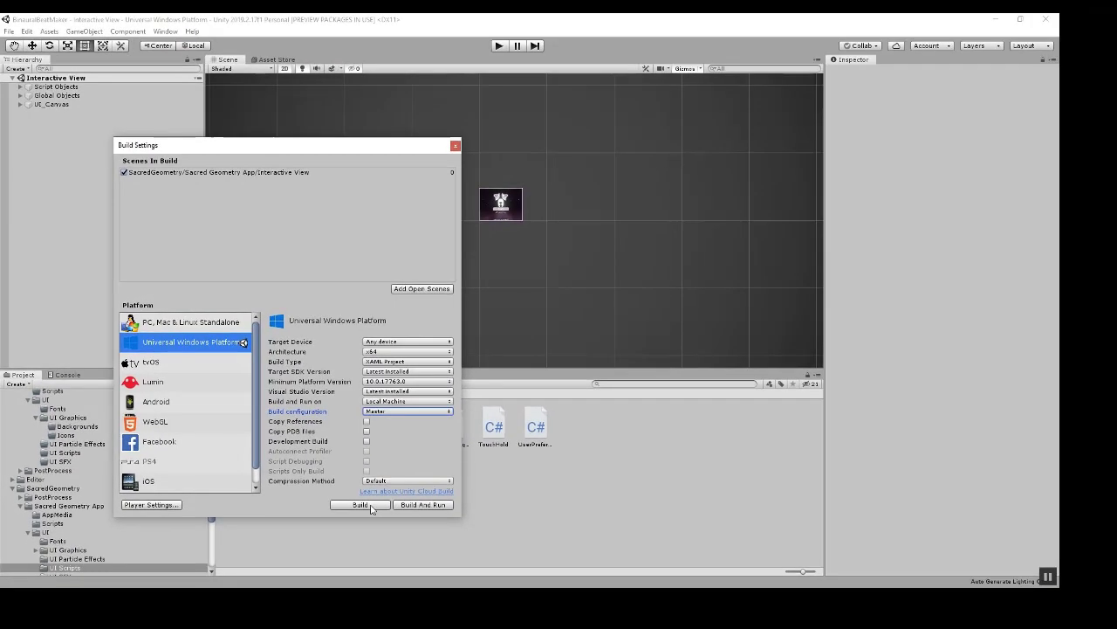
Build the project into the Builds Windows folder.
{"action": "left_click", "coordinate": [368, 505]}
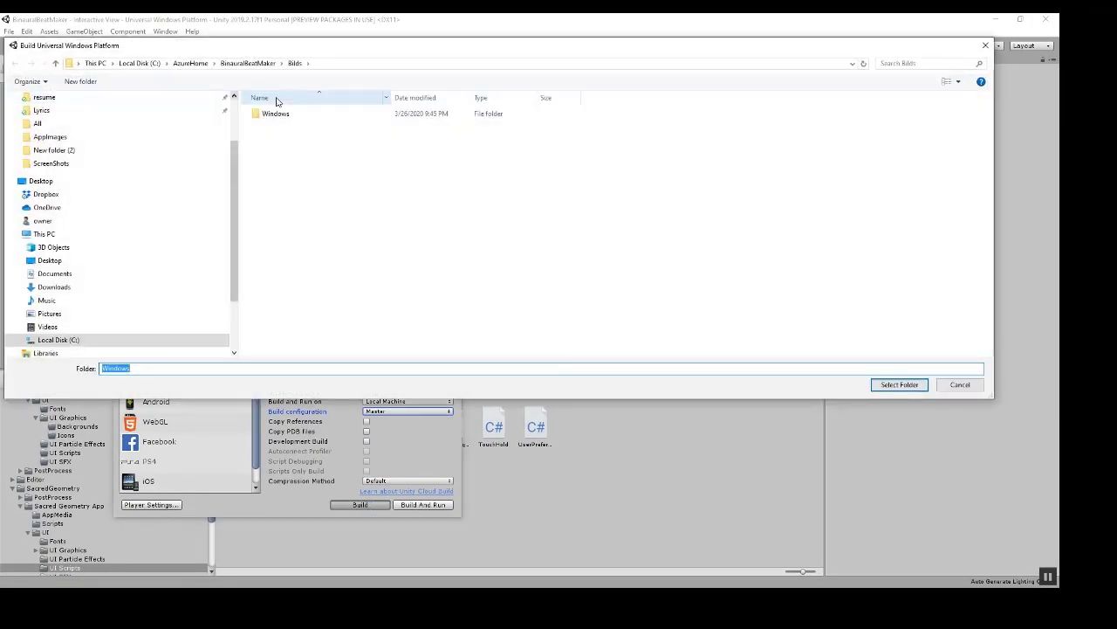
{"action": "left_click", "coordinate": [266, 113]}
{"action": "left_click", "coordinate": [900, 385]}
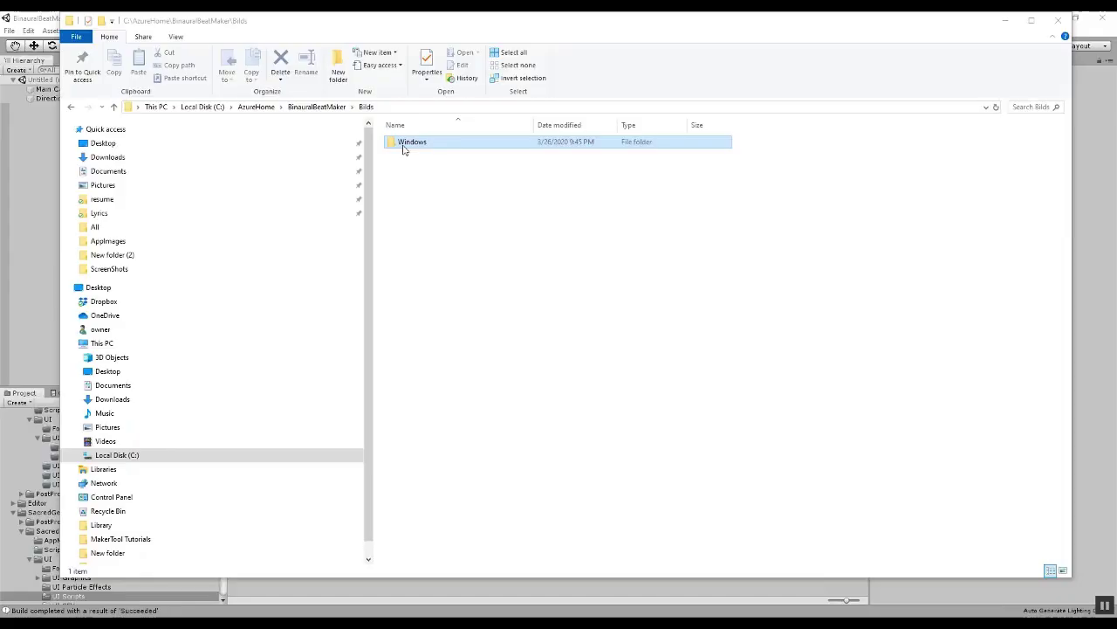
Open Bilateral Beat Maker.sln from the Windows build folder in Visual Studio.
{"action": "double_click", "coordinate": [403, 150]}
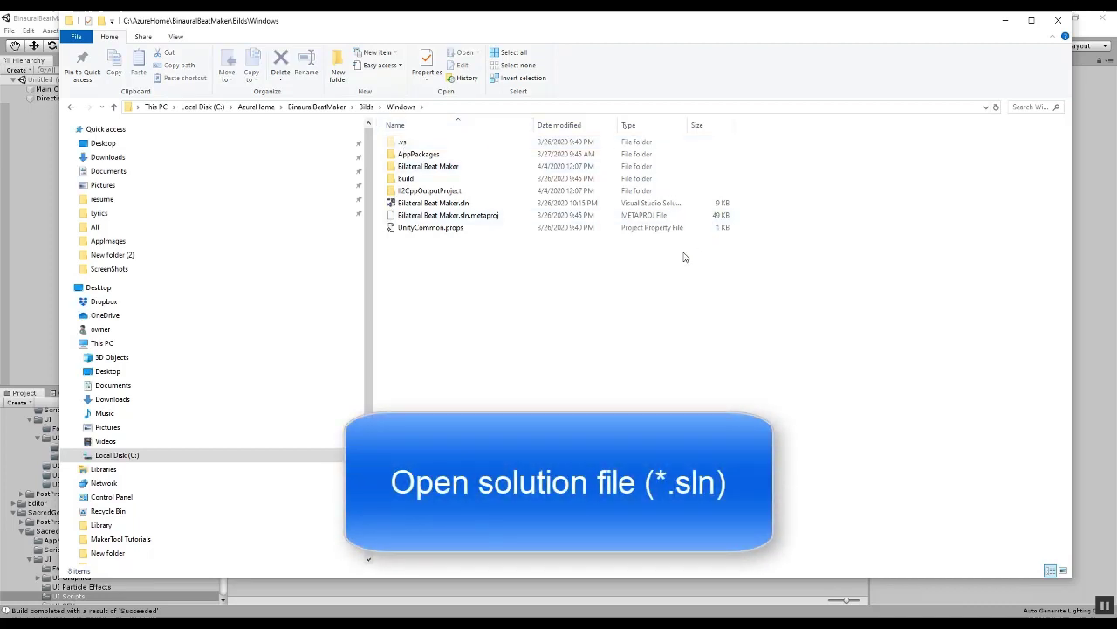
{"action": "double_click", "coordinate": [454, 204]}
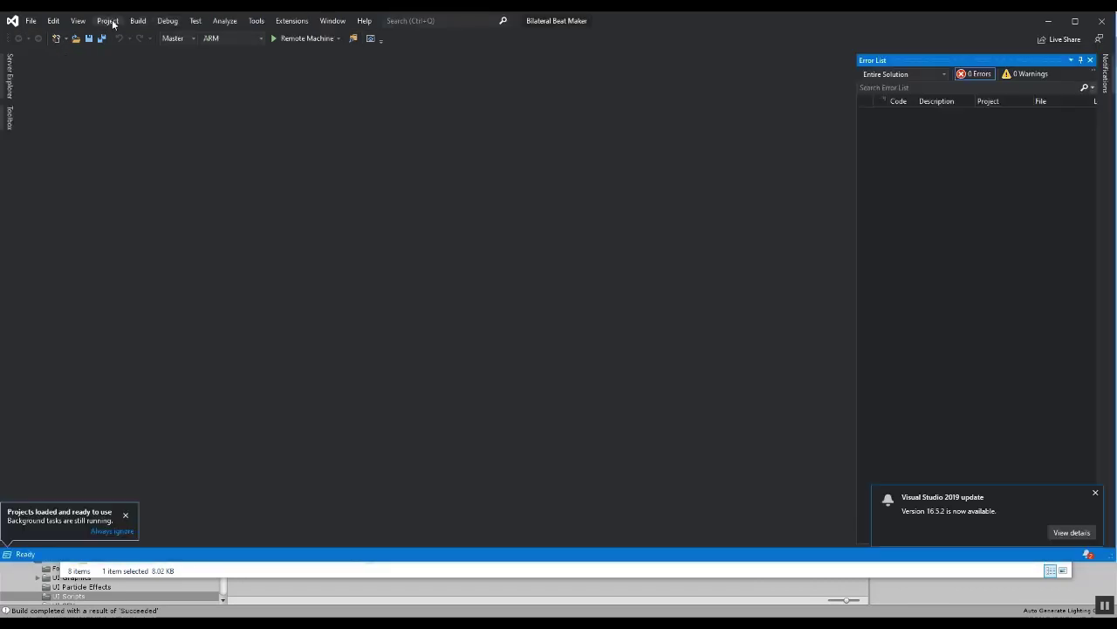
Show Solution Explorer and open Package.appxmanifest in the manifest editor.
{"action": "left_click", "coordinate": [77, 20]}
{"action": "left_click", "coordinate": [101, 35]}
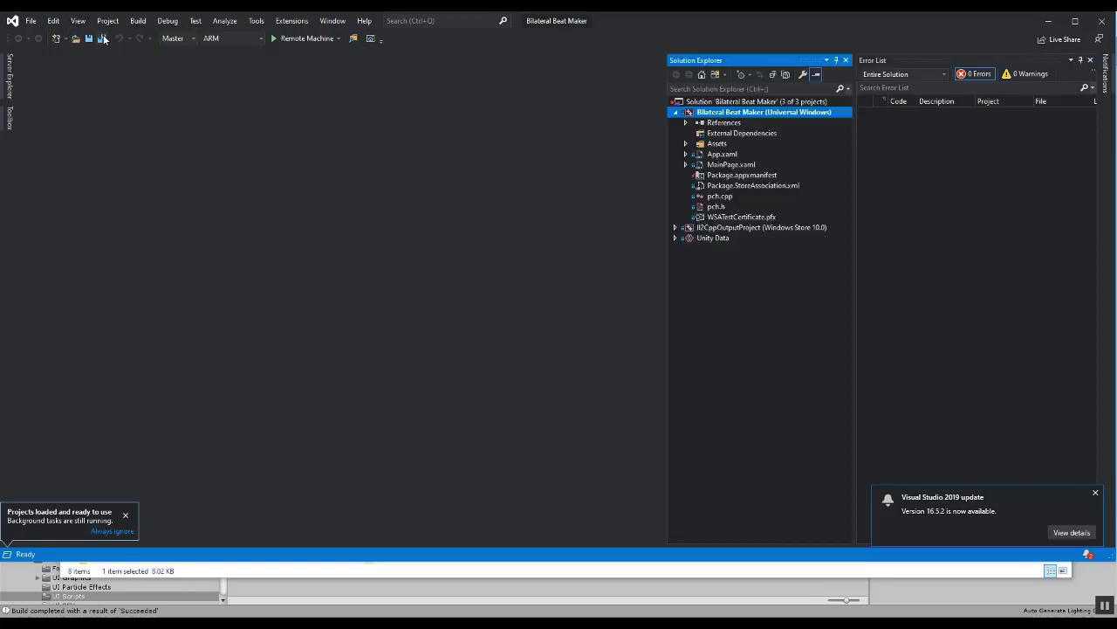
{"action": "left_click", "coordinate": [718, 177]}
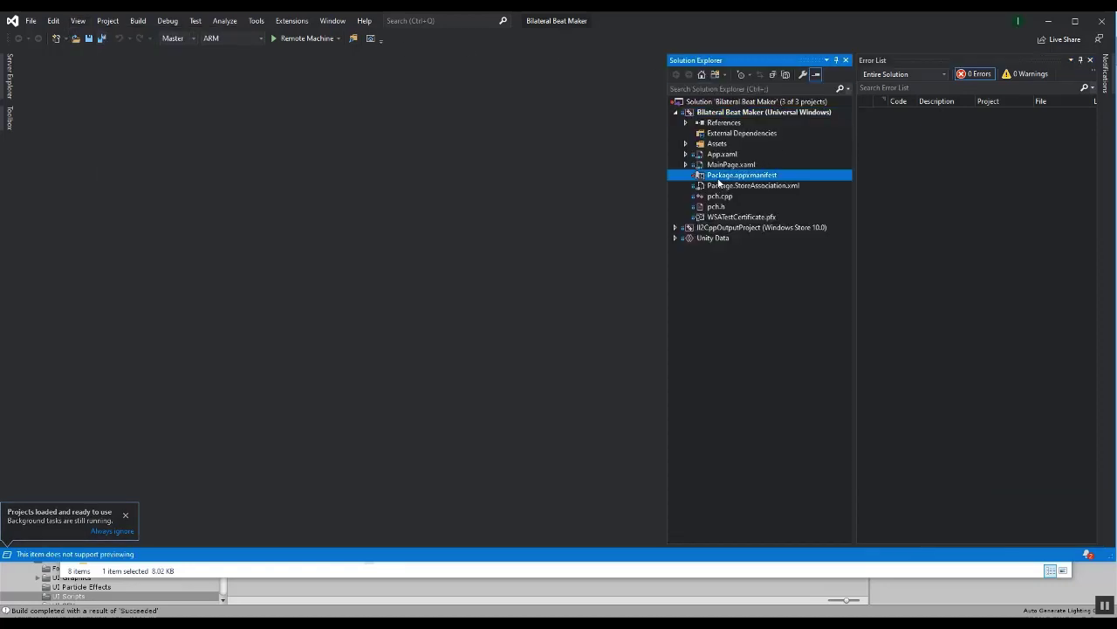
{"action": "double_click", "coordinate": [719, 178]}
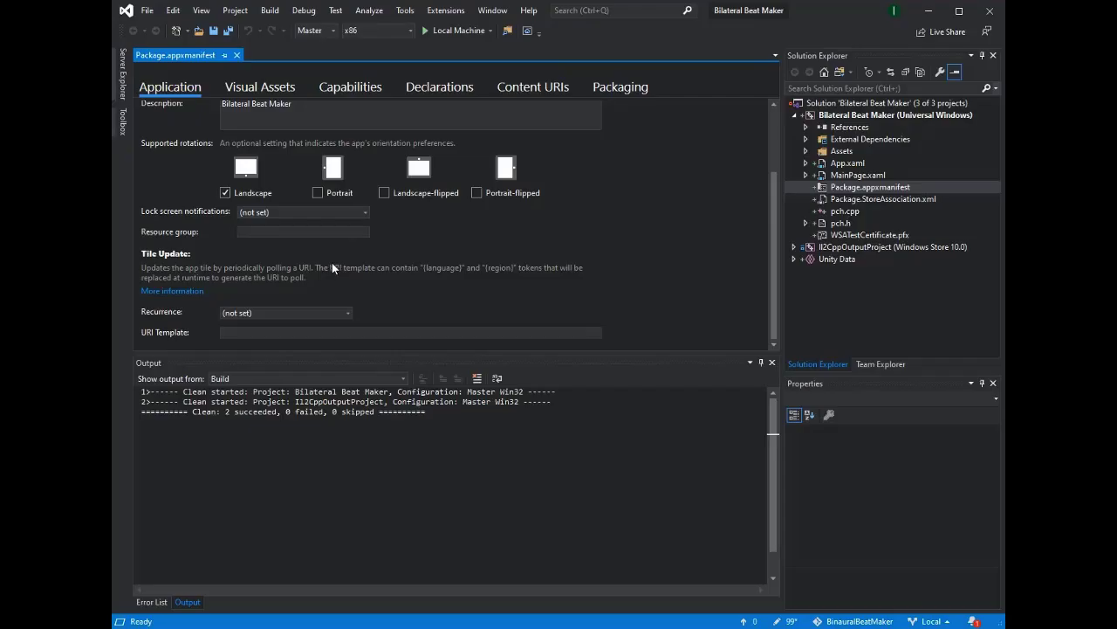
{"action": "scroll", "coordinate": [484, 288], "scroll_direction": "up", "scroll_amount": 3}
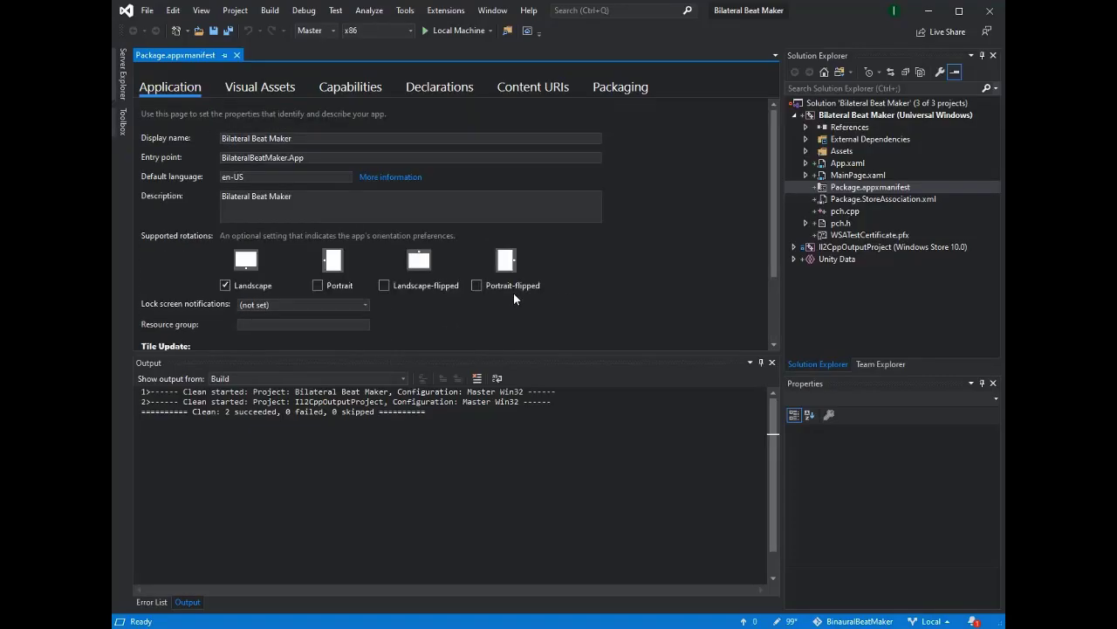
Choose 400.png as the Visual Assets source image.
{"action": "left_click", "coordinate": [253, 89]}
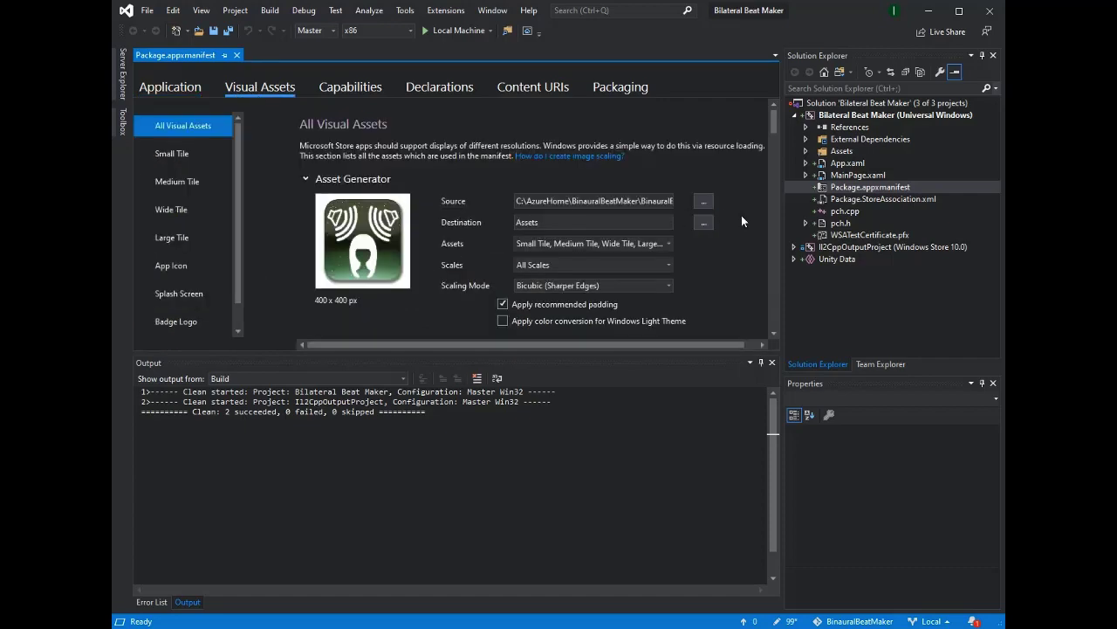
{"action": "left_click", "coordinate": [704, 204]}
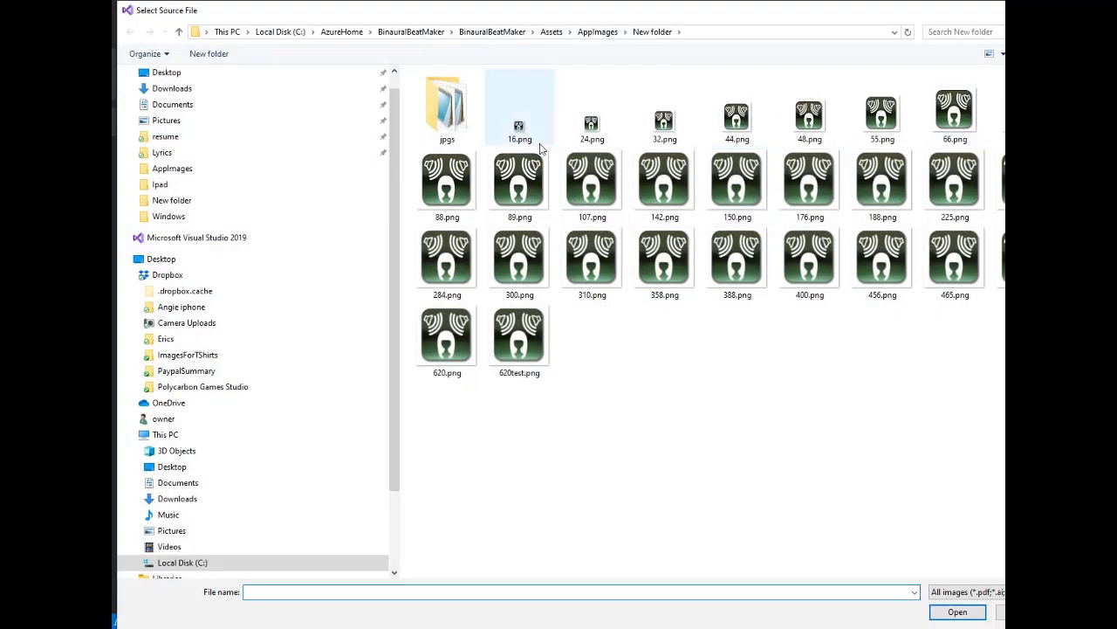
{"action": "left_click", "coordinate": [809, 262]}
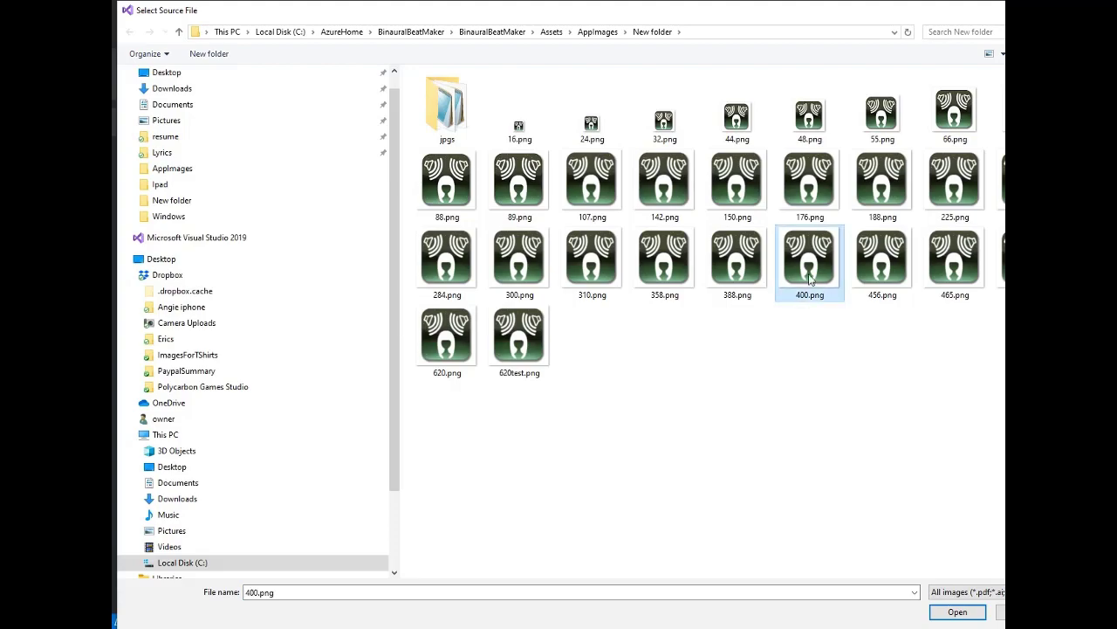
{"action": "left_click", "coordinate": [958, 612]}
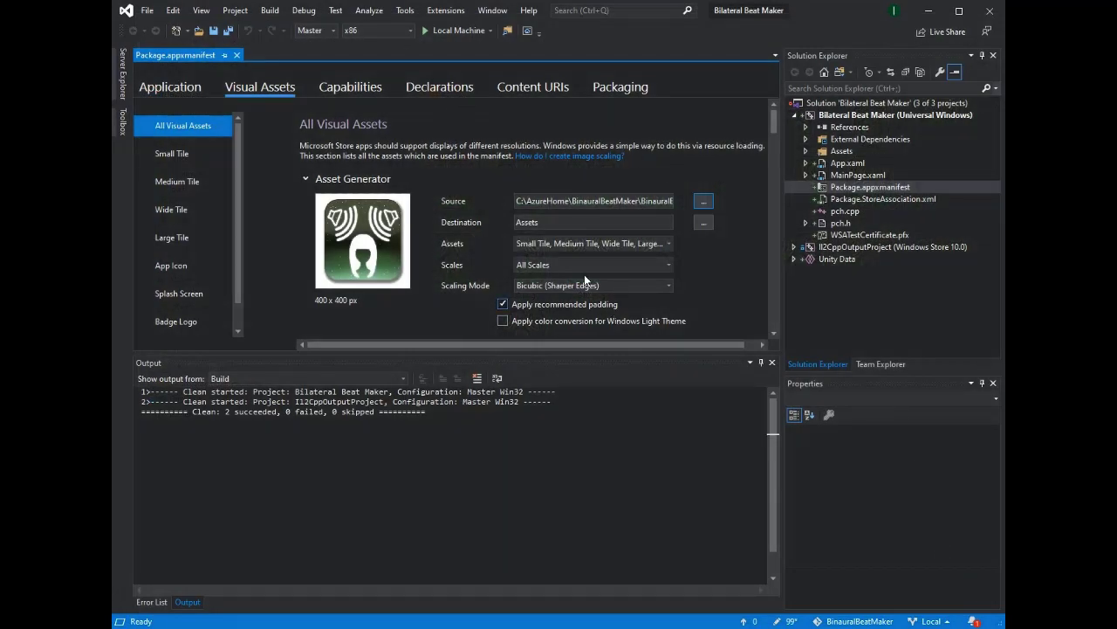
Generate the assets without padding and with light theme conversion, overwriting existing files.
{"action": "left_click", "coordinate": [503, 304]}
{"action": "scroll", "coordinate": [674, 297], "scroll_direction": "down", "scroll_amount": 1}
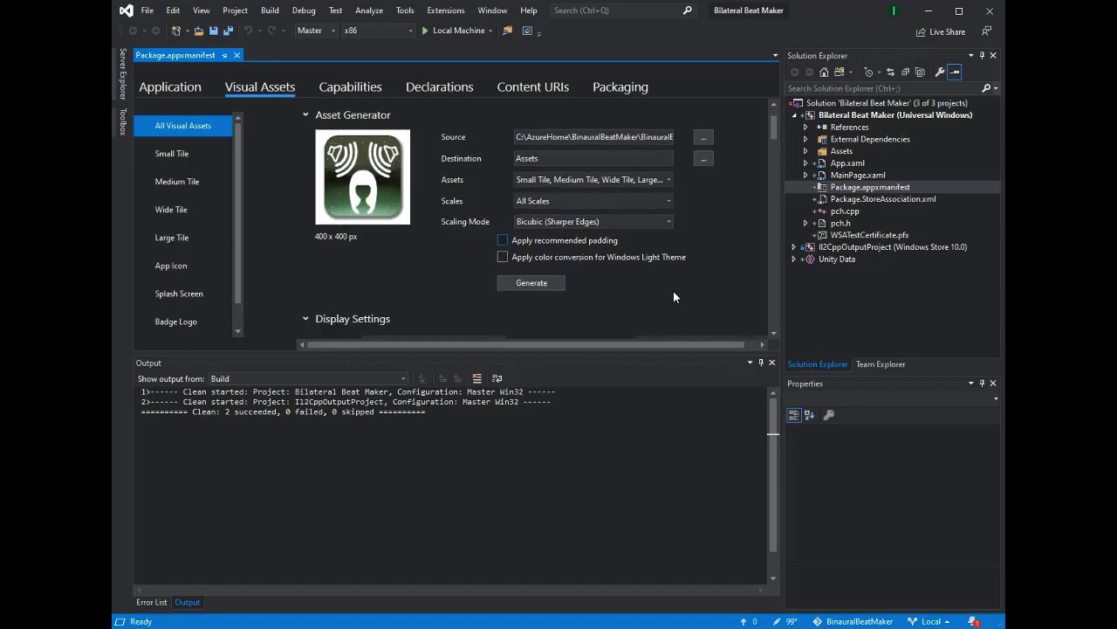
{"action": "left_click", "coordinate": [503, 257]}
{"action": "left_click", "coordinate": [509, 284]}
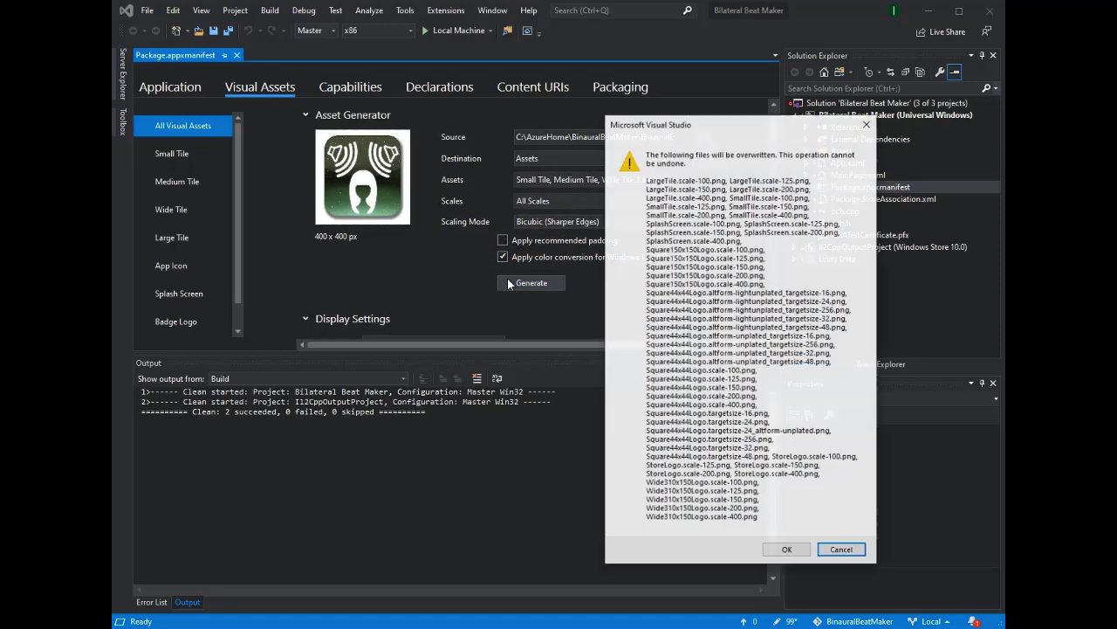
{"action": "left_click", "coordinate": [788, 551]}
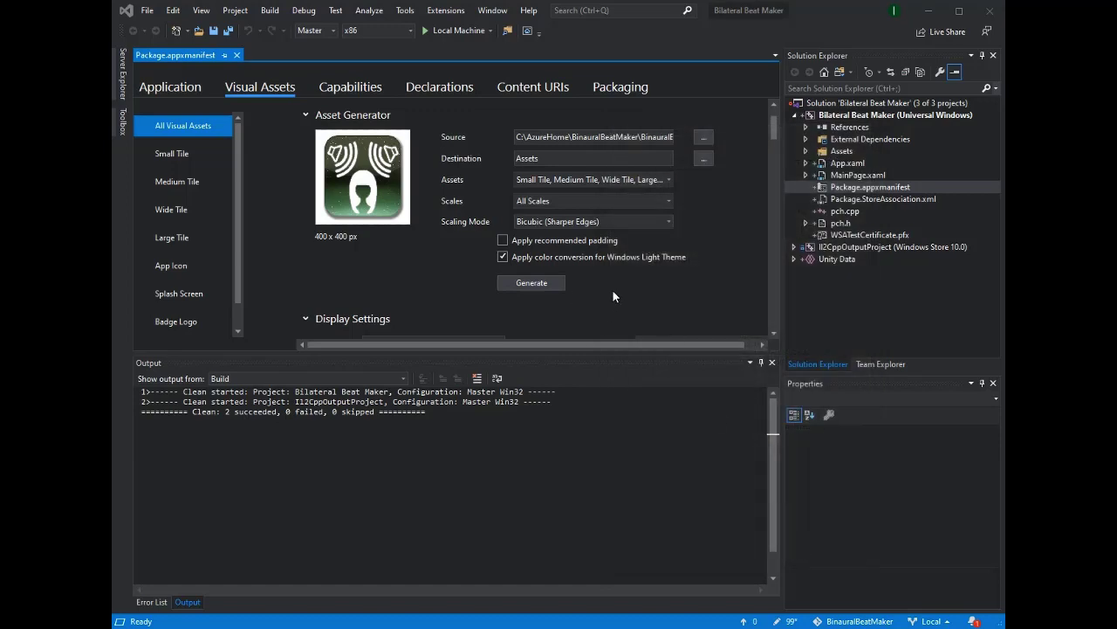
{"action": "left_click_drag", "start_coordinate": [771, 131], "coordinate": [770, 150]}
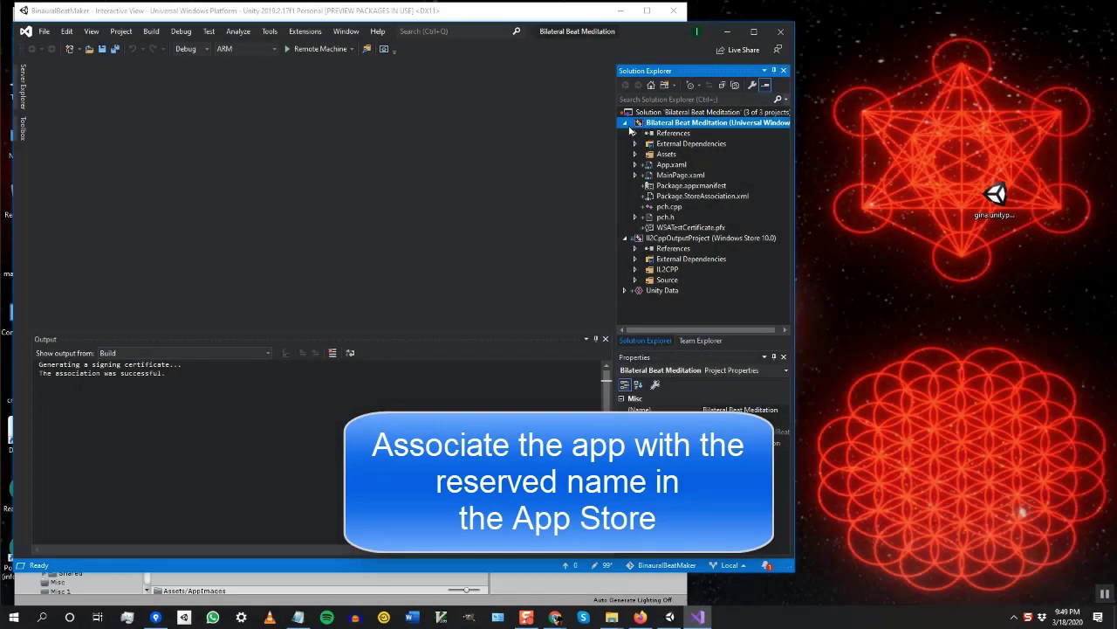
Associate the project with the reserved Store name 'Bilateral Beat Meditation'.
{"action": "right_click", "coordinate": [658, 127]}
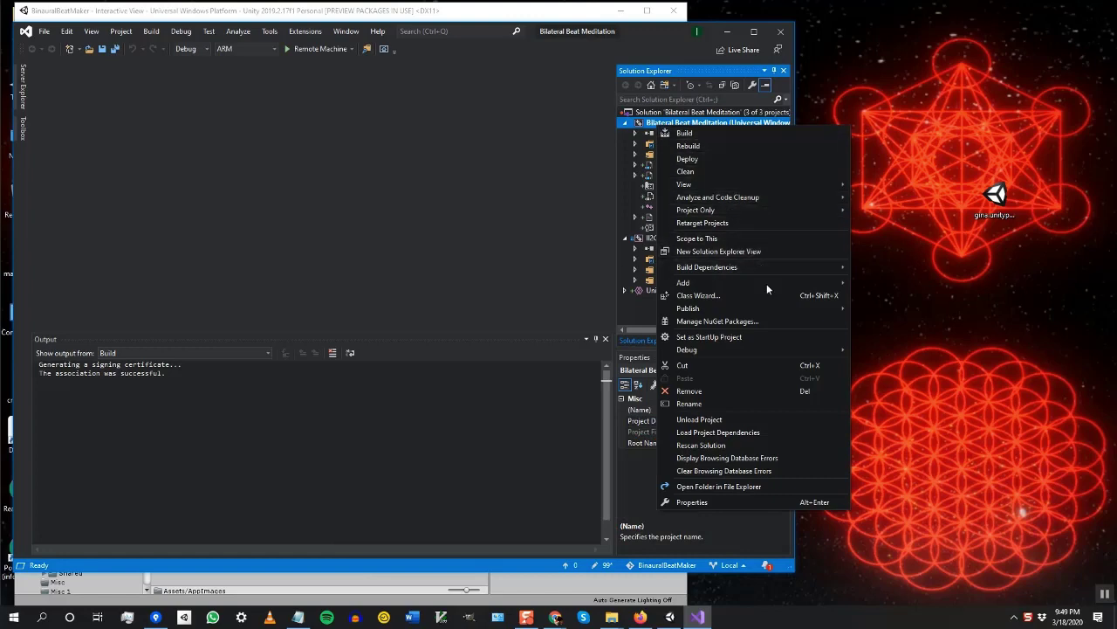
{"action": "mouse_move", "coordinate": [688, 308]}
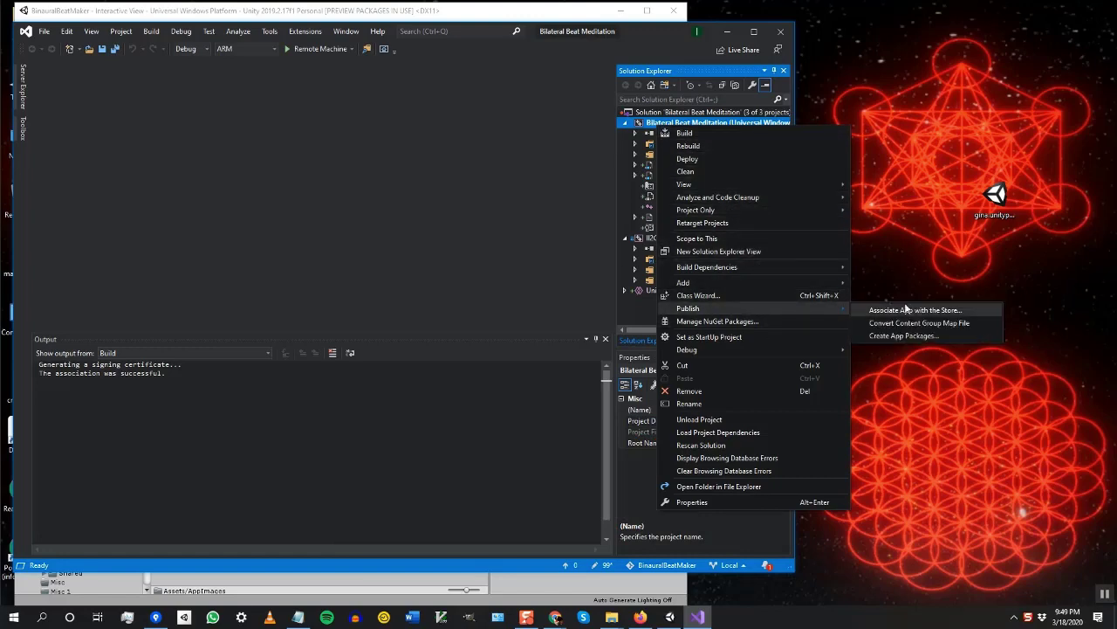
{"action": "left_click", "coordinate": [908, 310]}
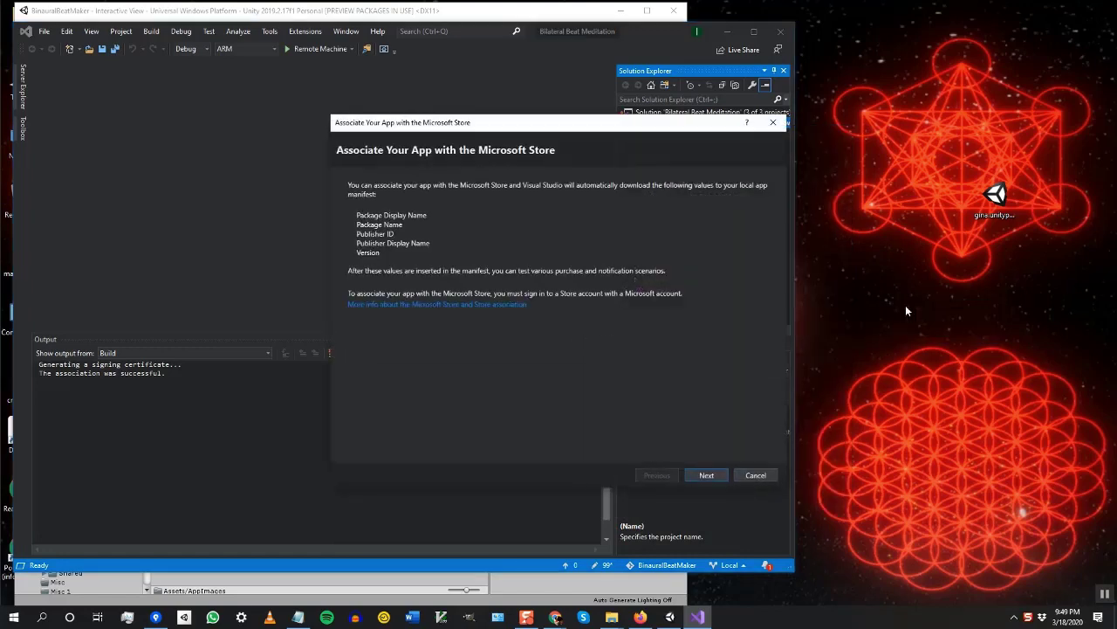
{"action": "left_click", "coordinate": [708, 474]}
{"action": "left_click", "coordinate": [405, 249]}
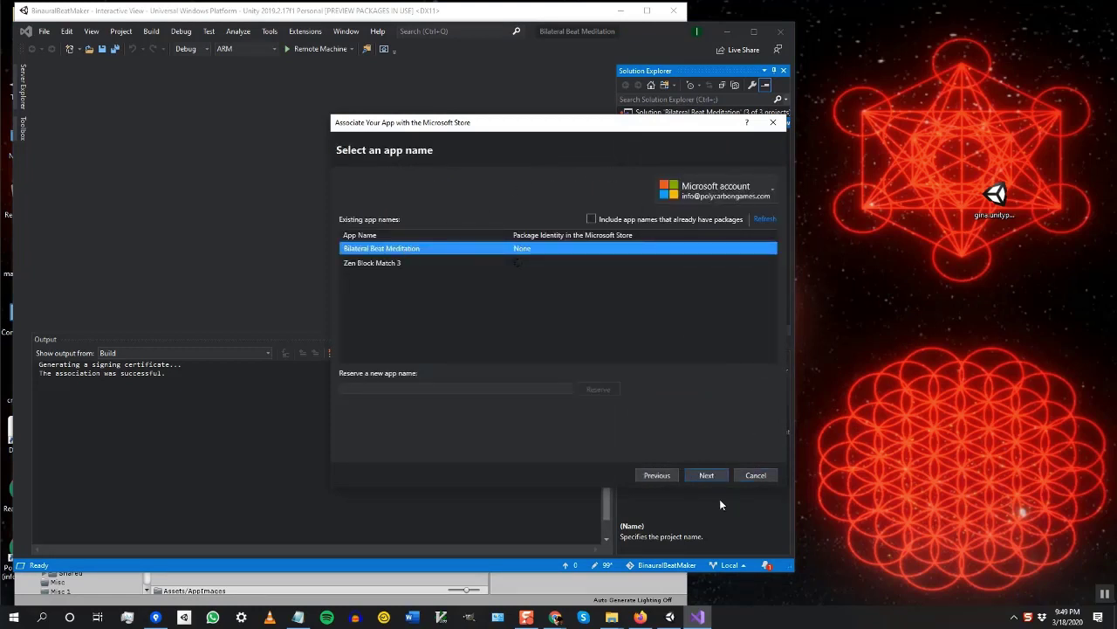
{"action": "left_click", "coordinate": [707, 474]}
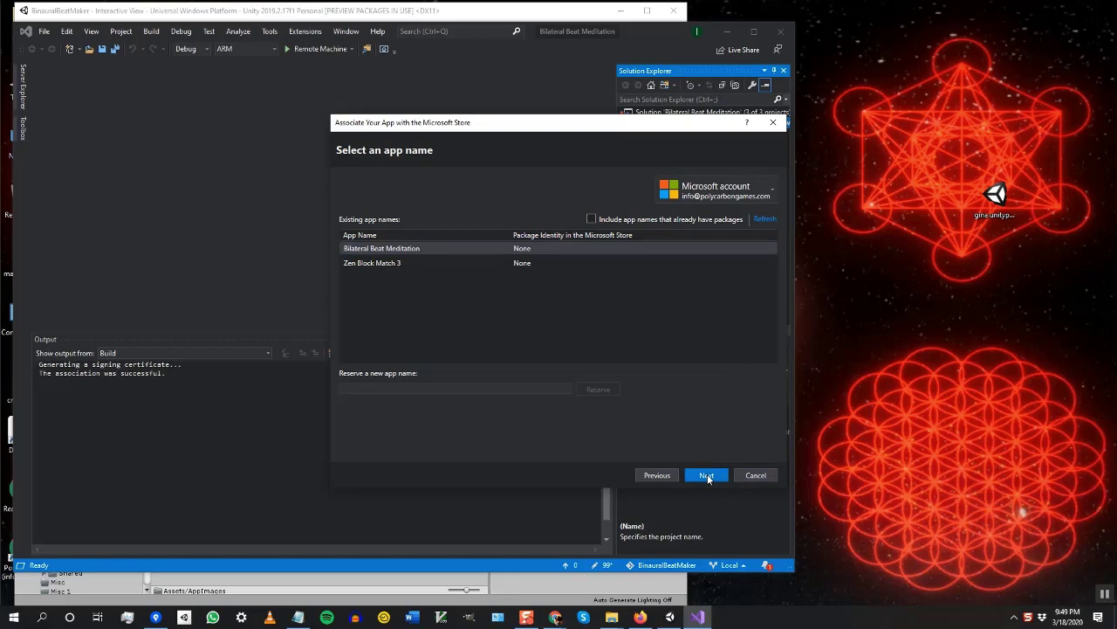
{"action": "left_click", "coordinate": [707, 476]}
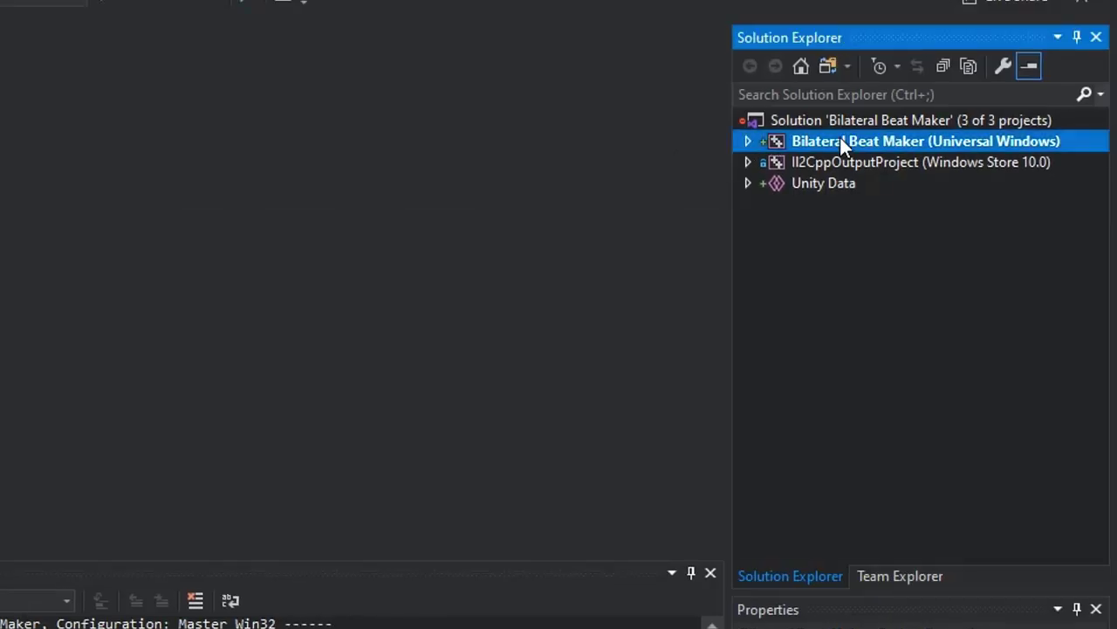
Create Microsoft Store app packages for Bilateral Beat Maker targeting x86, x64 and ARM.
{"action": "right_click", "coordinate": [840, 137]}
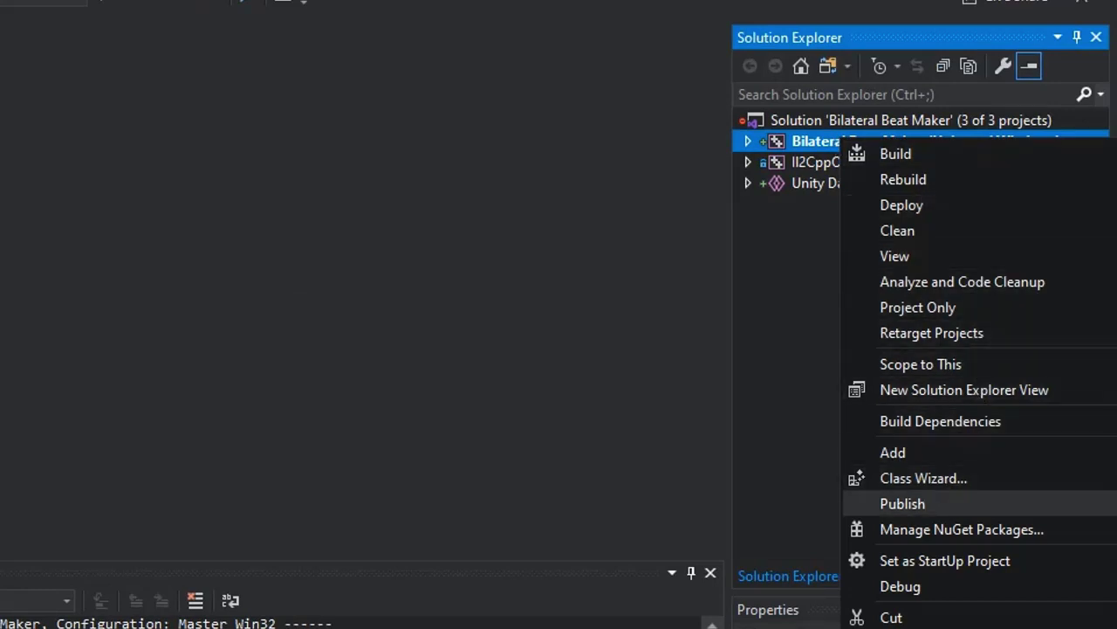
{"action": "left_click", "coordinate": [903, 503]}
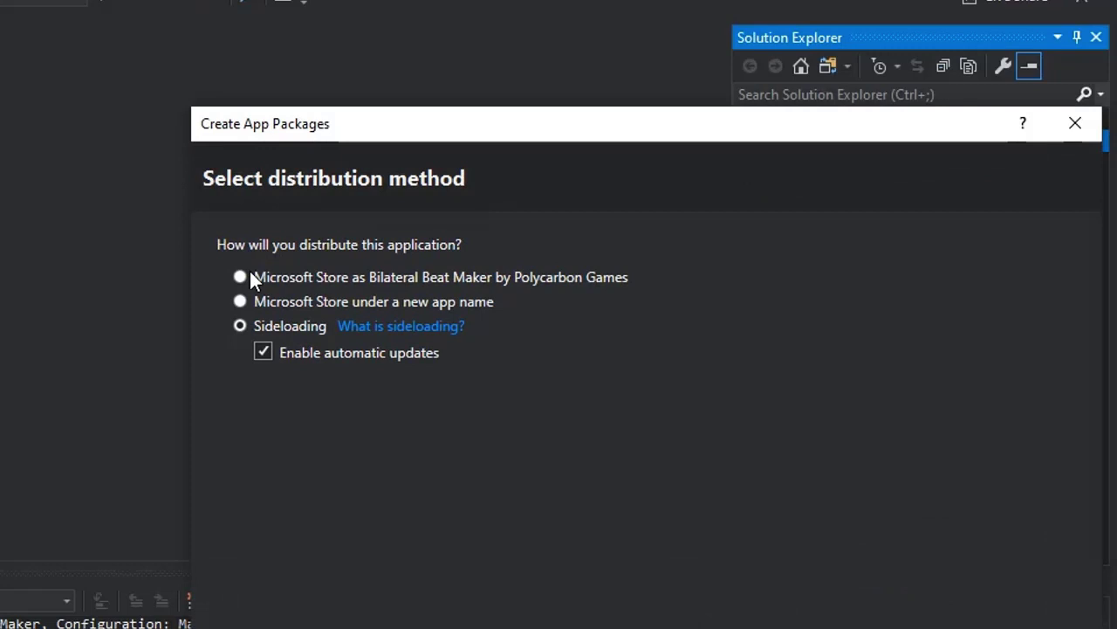
{"action": "left_click", "coordinate": [242, 277]}
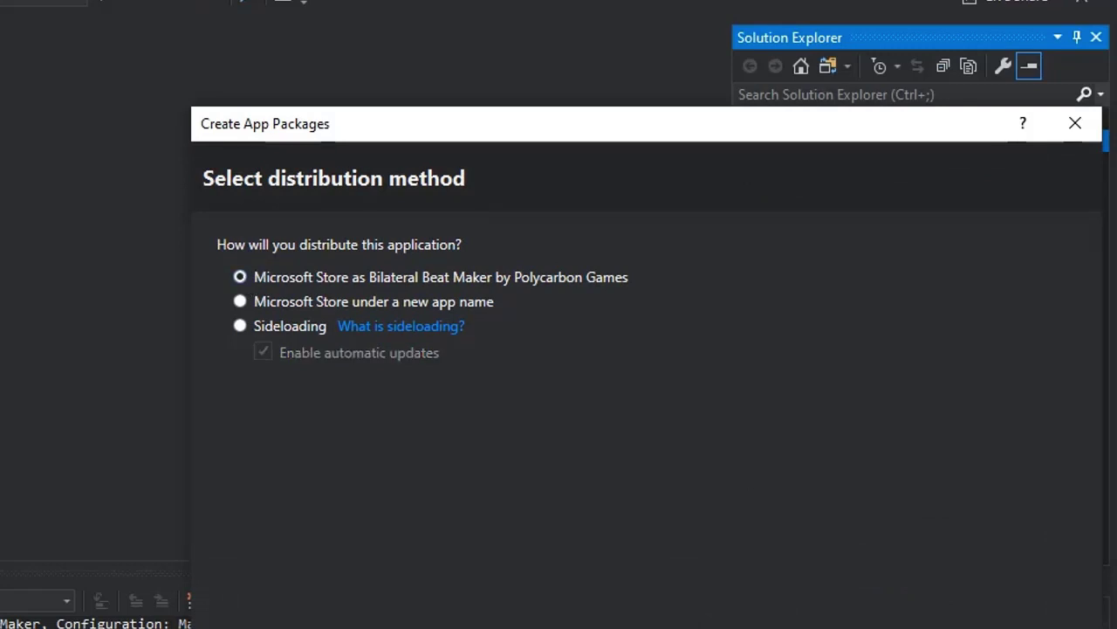
{"action": "key", "text": "Return"}
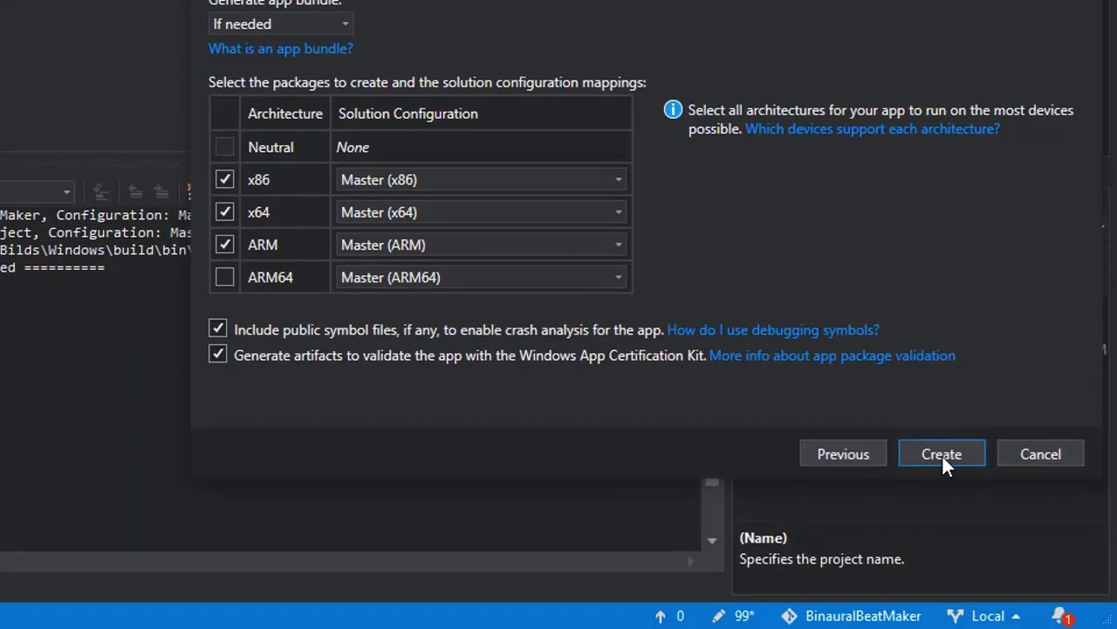
{"action": "left_click", "coordinate": [942, 454]}
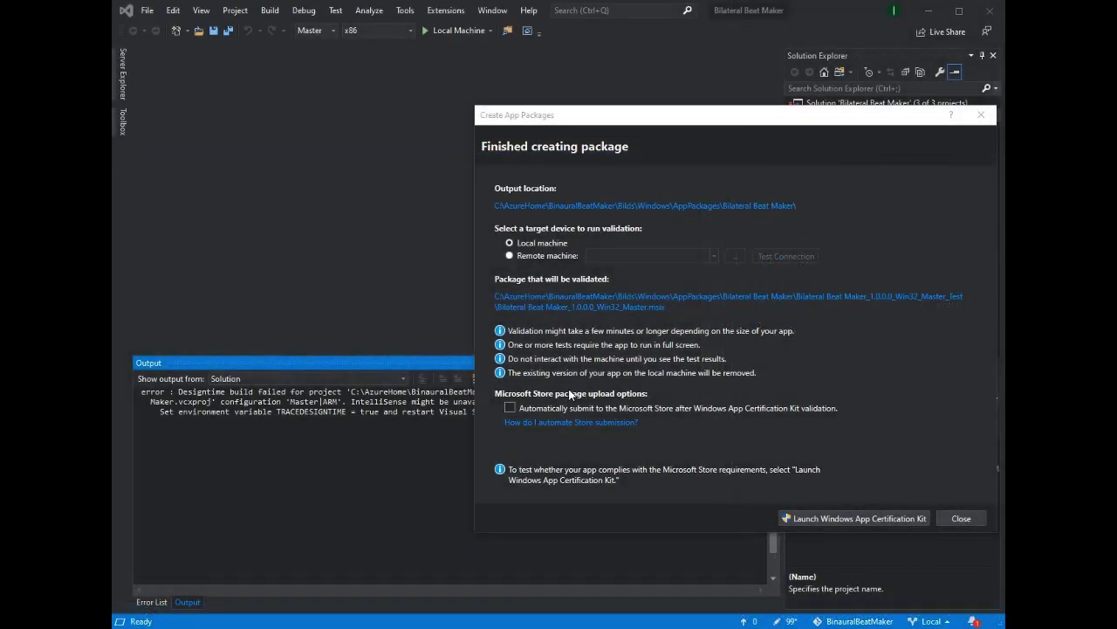
Run Windows App Certification Kit validation on the package with all tests selected.
{"action": "left_click", "coordinate": [821, 518]}
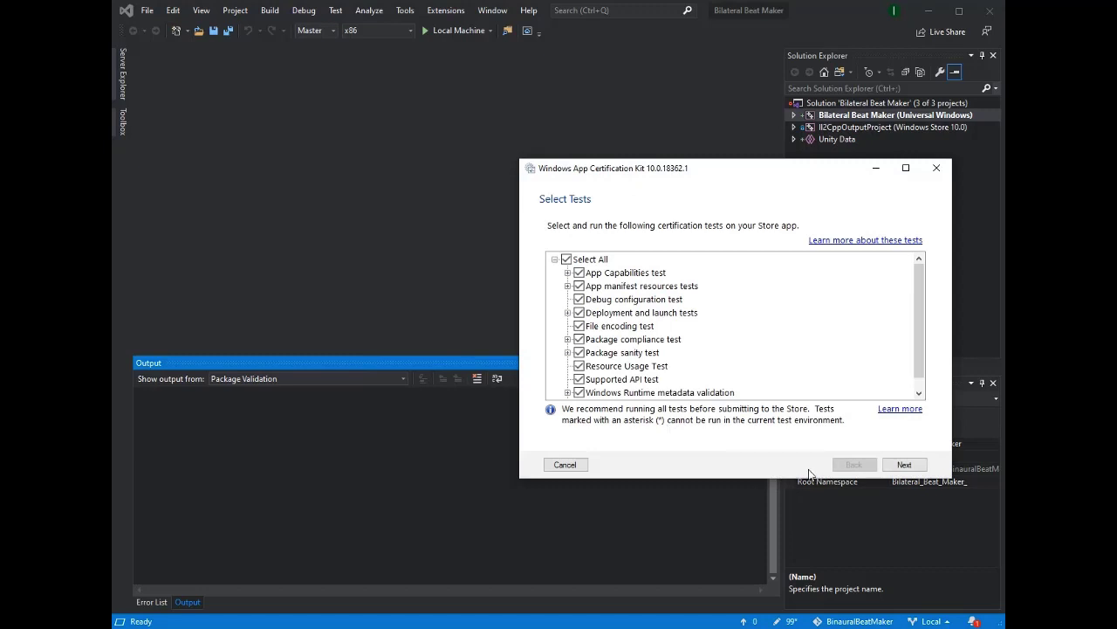
{"action": "left_click", "coordinate": [908, 469]}
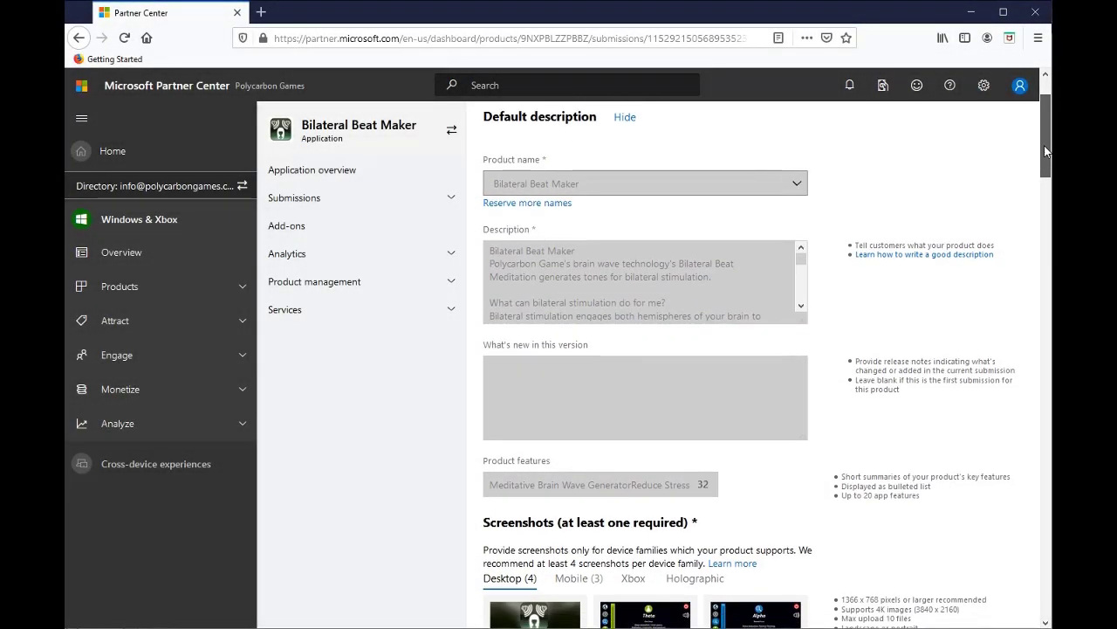
{"action": "scroll", "coordinate": [1045, 150], "scroll_direction": "down", "scroll_amount": 1}
{"action": "left_click_drag", "start_coordinate": [1042, 156], "coordinate": [1036, 198]}
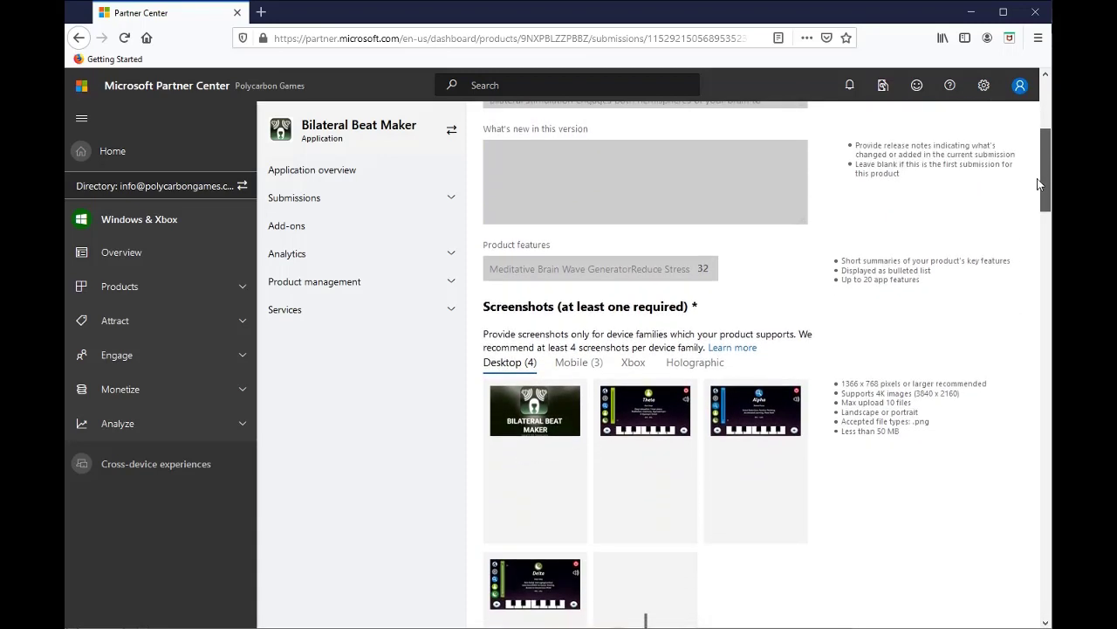